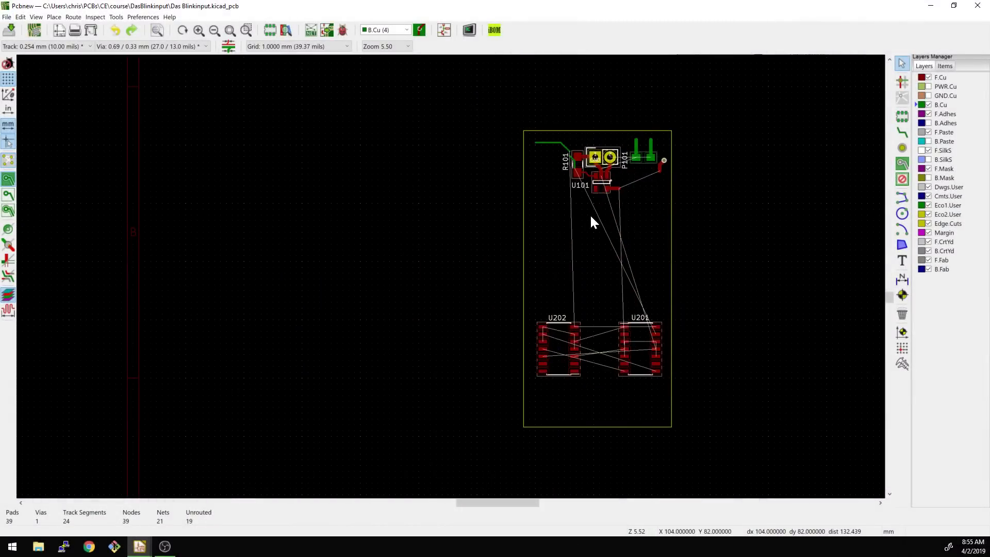
- Start a copper zone on B.Cu with the 3V net at about X 93, Y 83 mm, below U101
scroll(608, 237, "down", 1)
scroll(456, 275, "up", 3)
mouse_move(450, 274)
middle_mouse_down()
mouse_move(461, 182)
mouse_move(454, 208)
mouse_move(467, 205)
mouse_move(450, 274)
mouse_move(454, 242)
middle_mouse_up()
scroll(467, 204, "down", 1)
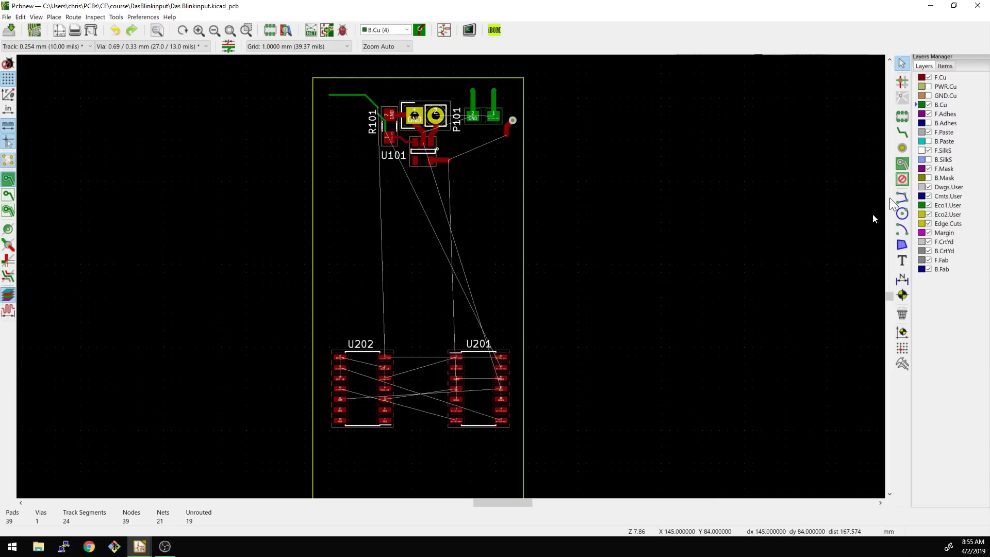
left_click(906, 164)
left_click(437, 205)
left_click(438, 209)
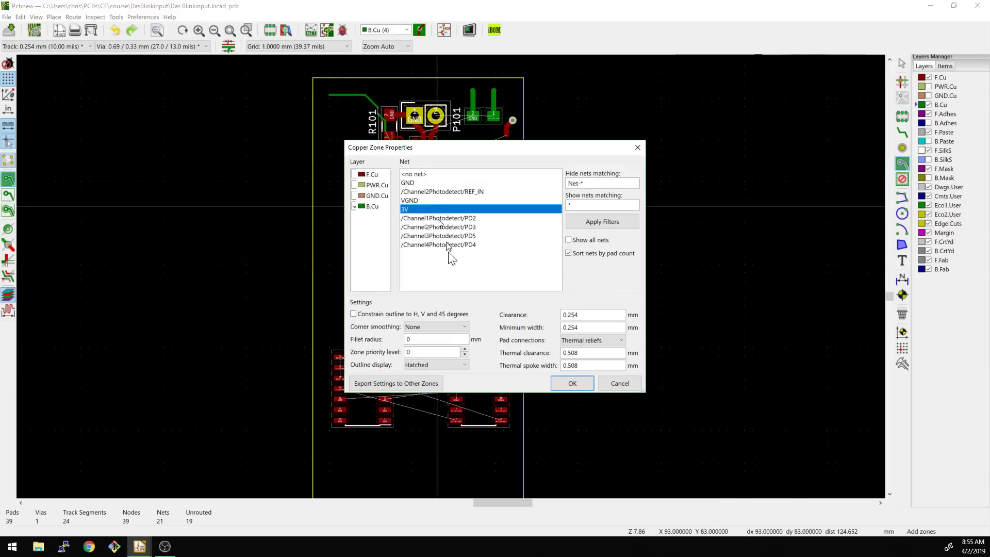
left_click(571, 384)
- Outline the 3V zone around U201, about 10 mm wide and 35 mm tall, reaching the board's lower edge
scroll(495, 402, "down", 1)
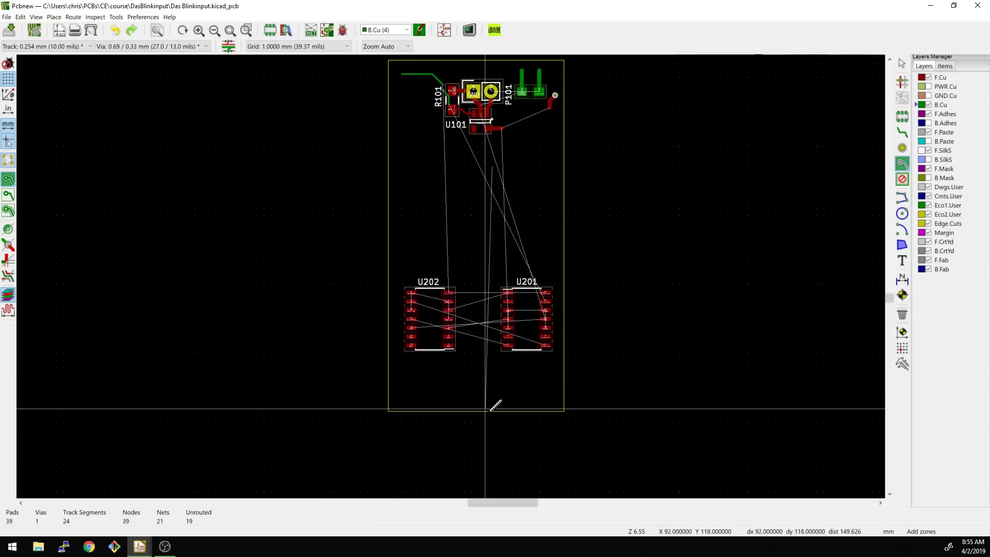
left_click(492, 409)
left_click(564, 408)
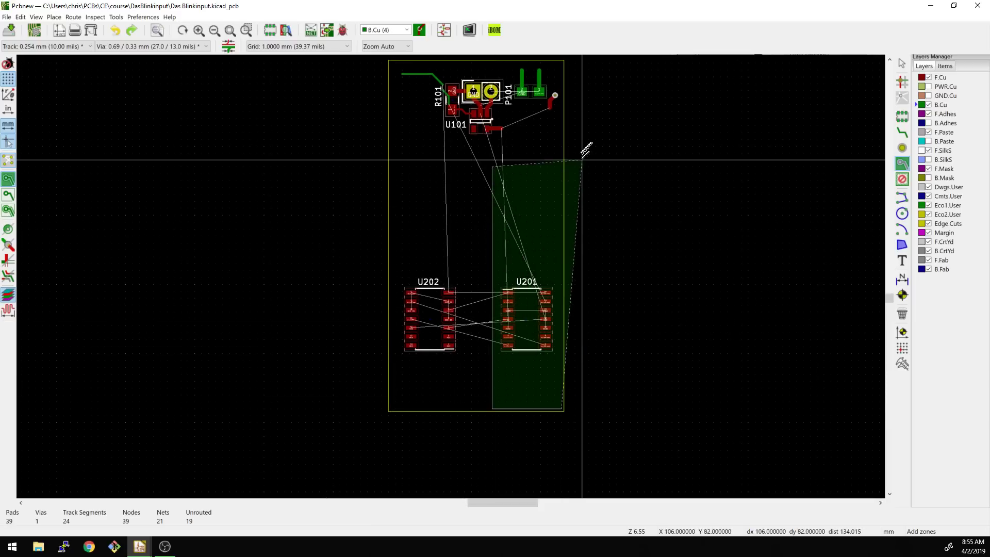
left_click(562, 160)
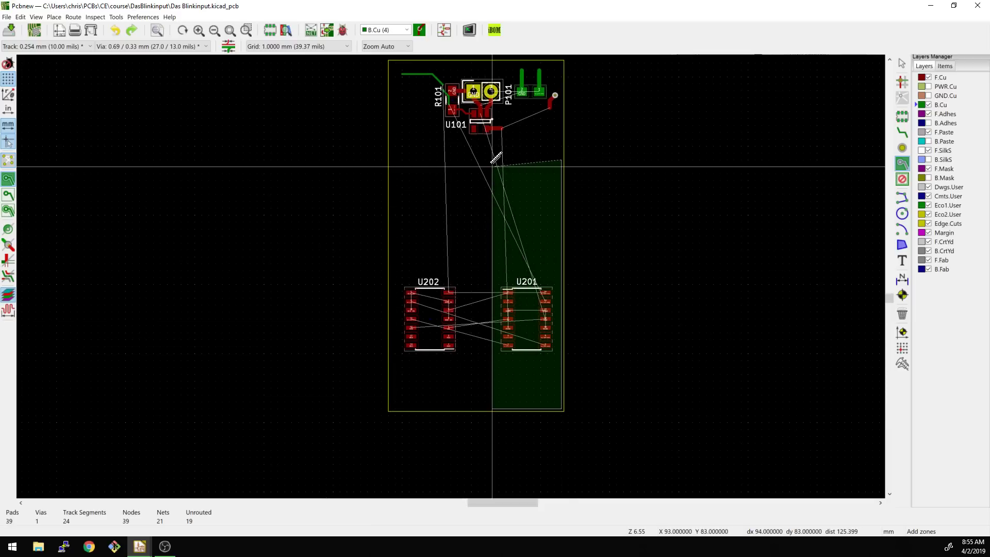
left_click(485, 166)
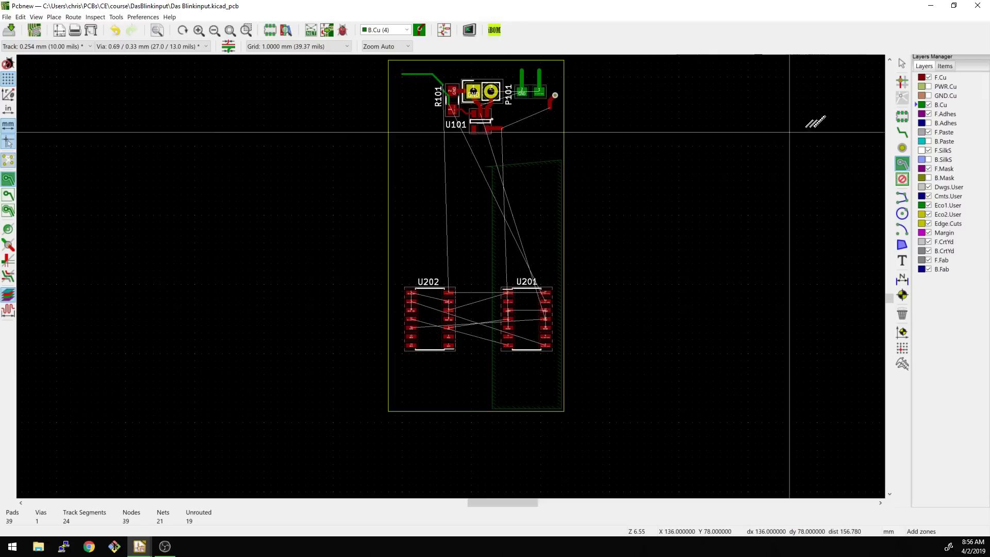
key("Escape")
- Change the layer of the 3V zone around U201 to F.Cu
double_click(491, 216)
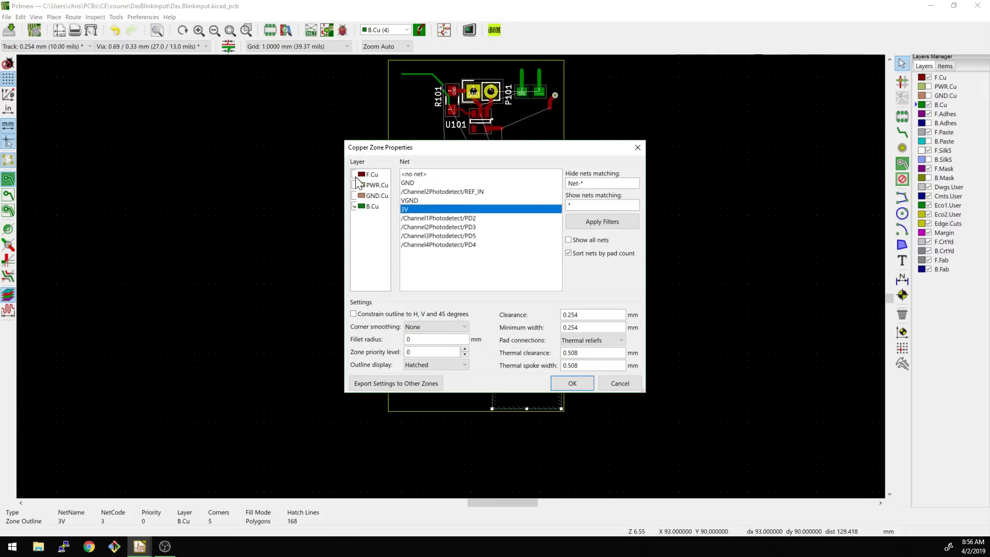
left_click(356, 175)
left_click(574, 383)
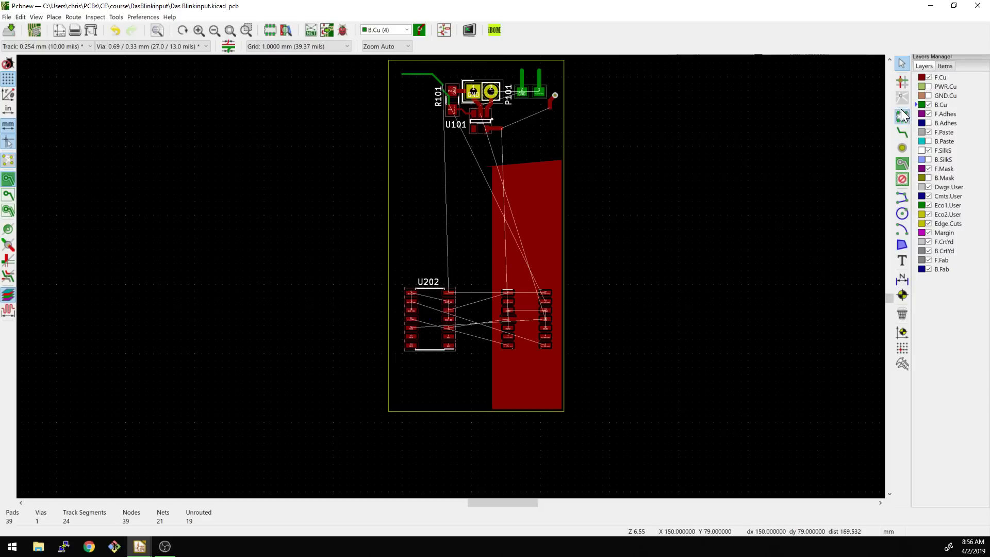
- Start a second copper zone on F.Cu with the 3V net at about X 89, Y 83 mm
left_click(902, 164)
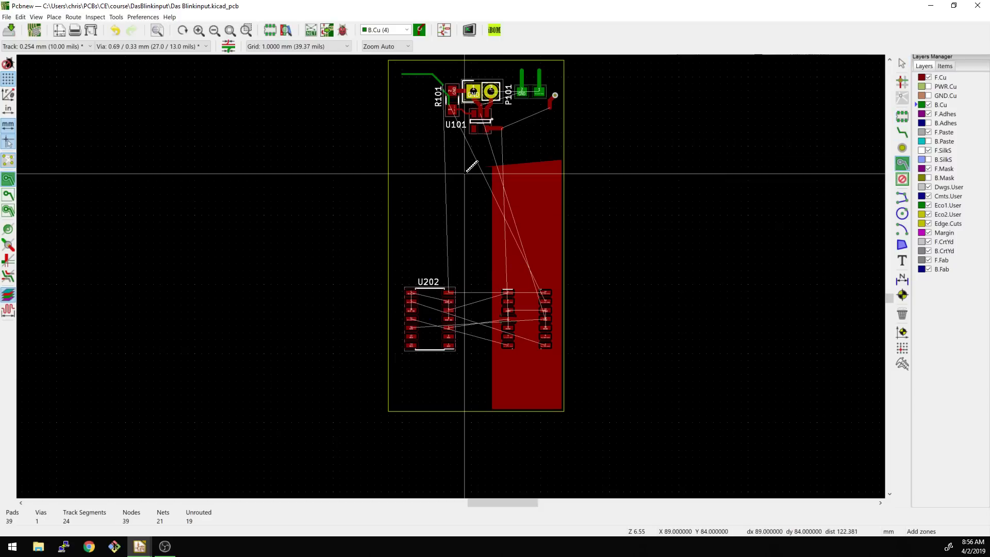
left_click(465, 166)
left_click(414, 201)
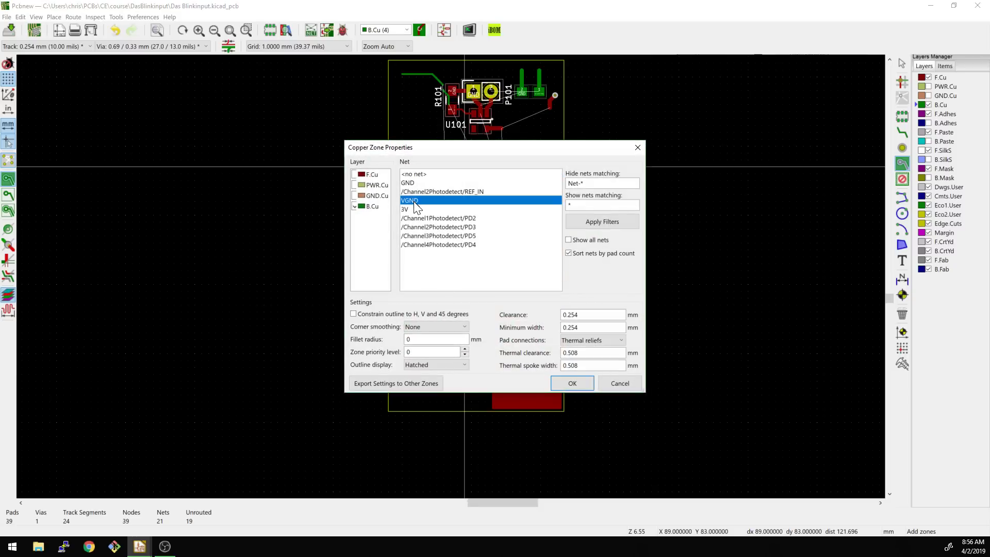
left_click(416, 208)
left_click(353, 175)
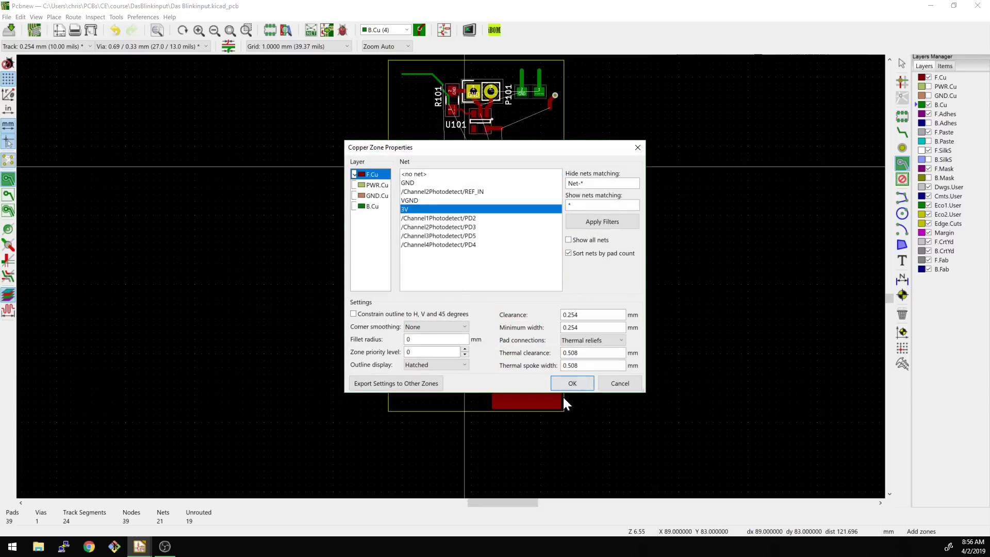
left_click(571, 383)
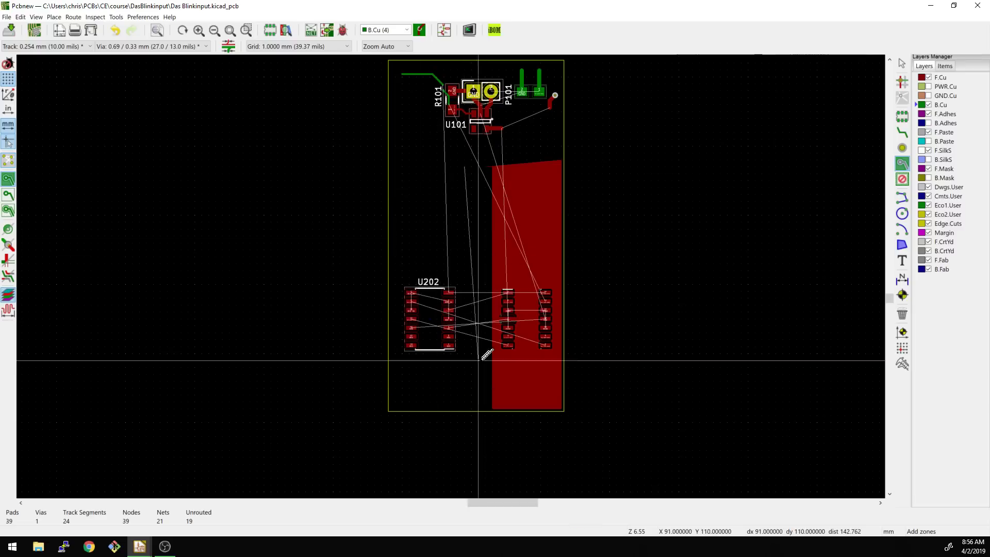
- Outline the second 3V zone around U202 as a rectangle about 11 mm wide and 35 mm tall along the board edge
left_click(464, 409)
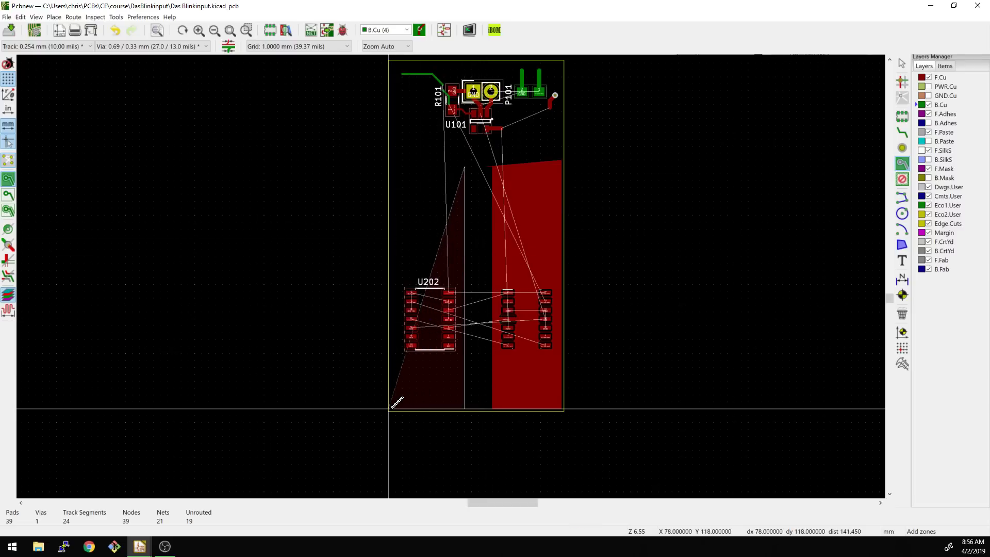
left_click(388, 409)
left_click(389, 166)
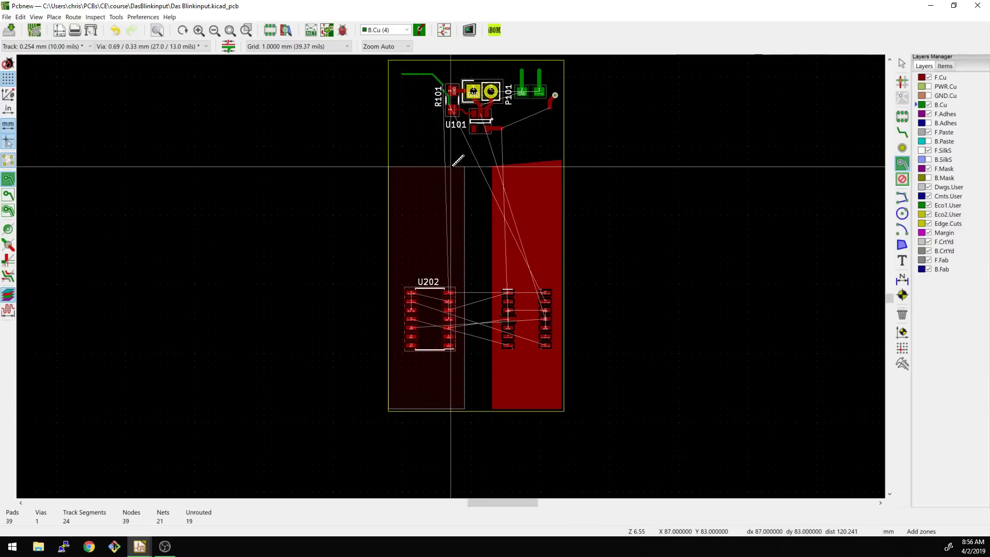
left_click(464, 166)
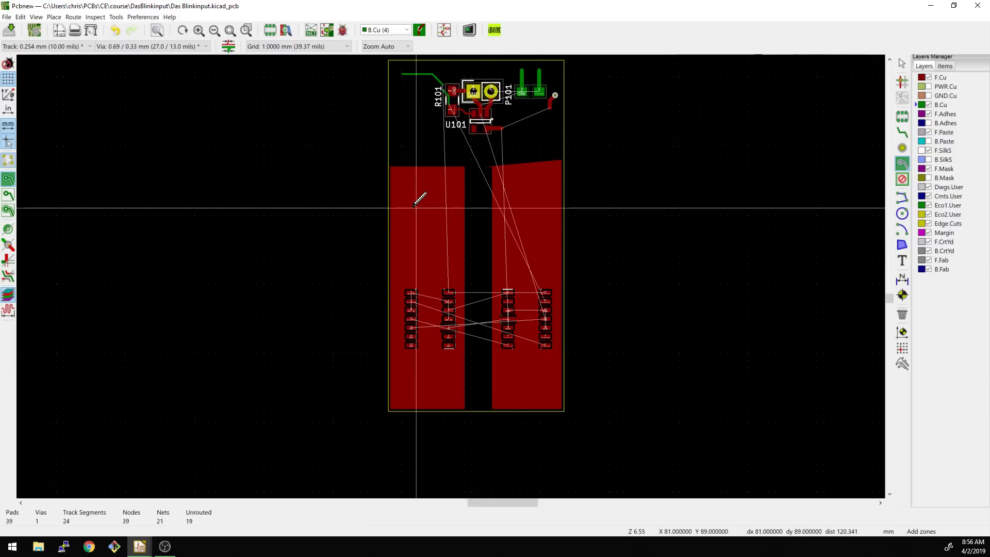
scroll(415, 210, "up", 3)
key("Escape")
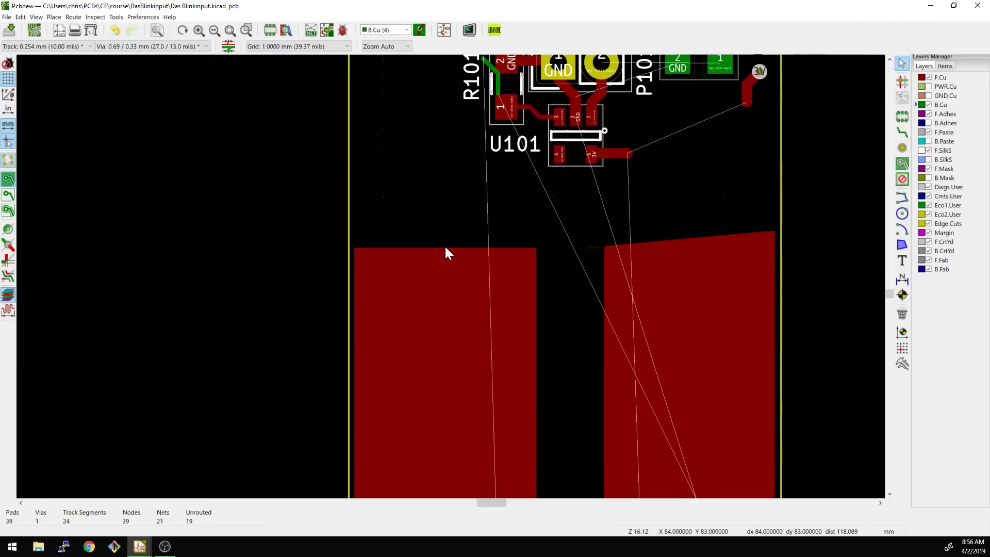
- Duplicate the 3V zone around U202 in place
scroll(446, 253, "down", 1)
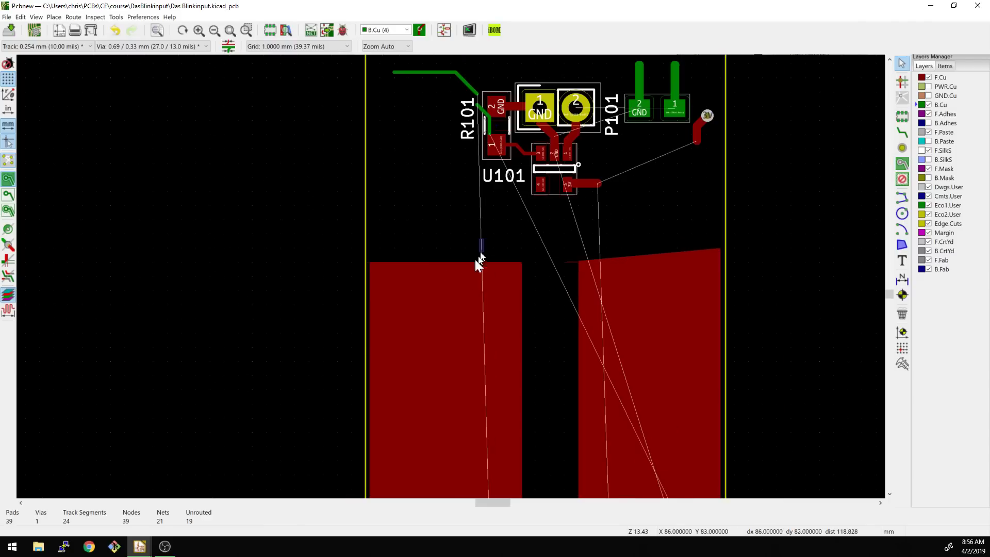
left_click(468, 279)
scroll(468, 263, "down", 2)
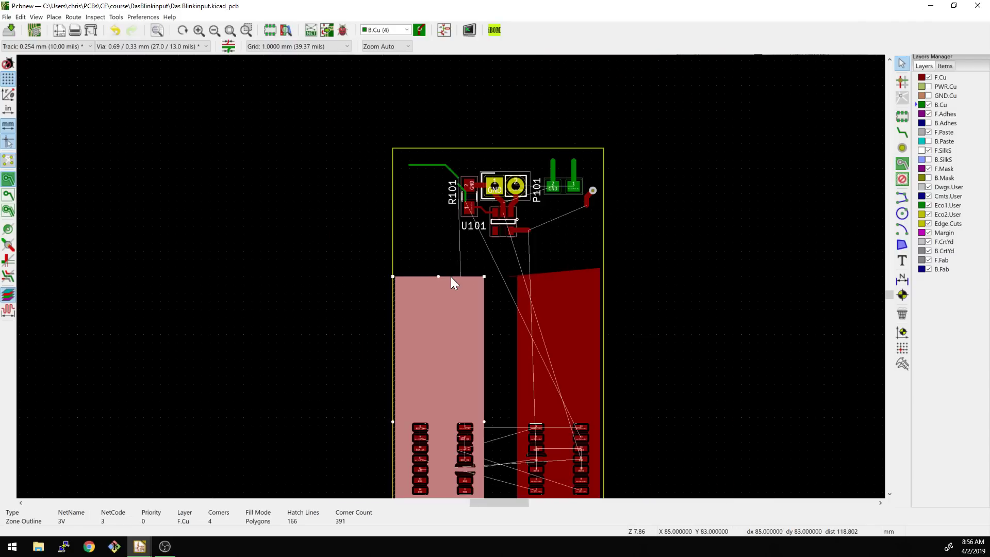
right_click(451, 277)
left_click(472, 376)
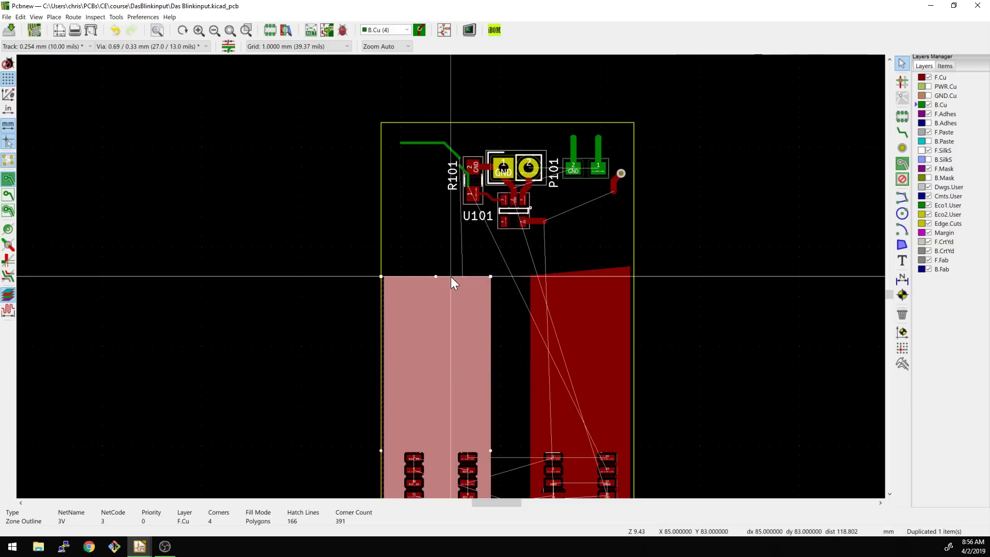
- Set the duplicated U202 zone to layer B.Cu and net GND
key("e")
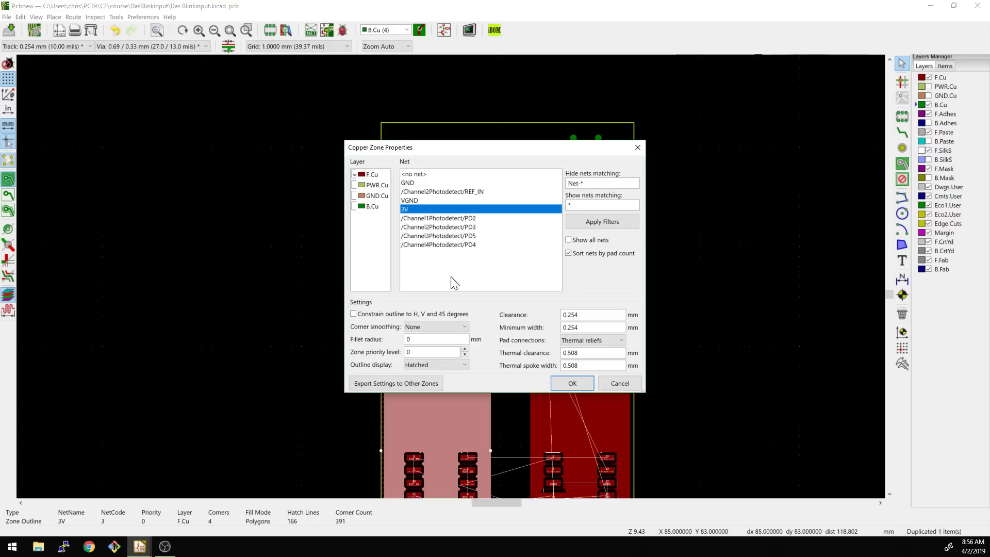
left_click(355, 207)
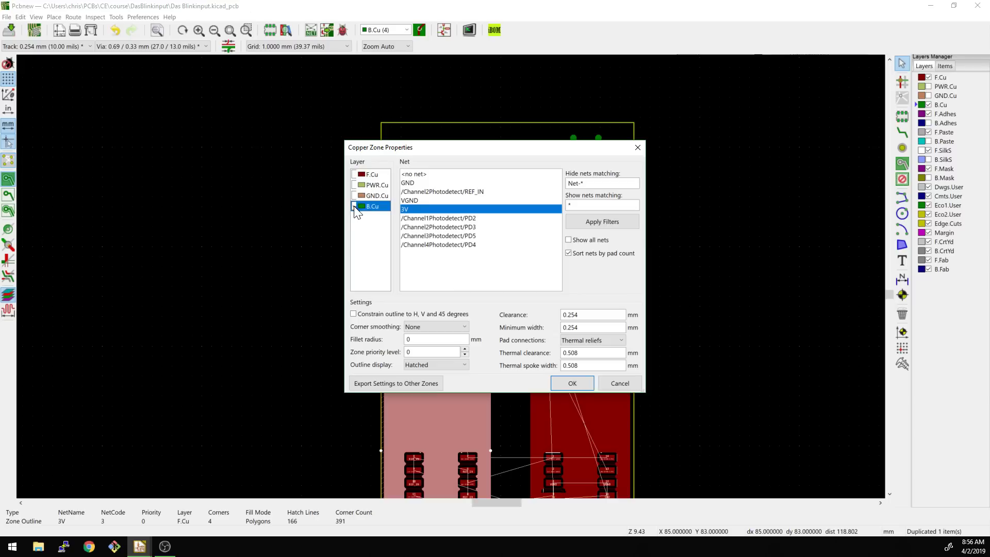
left_click(407, 201)
left_click(423, 184)
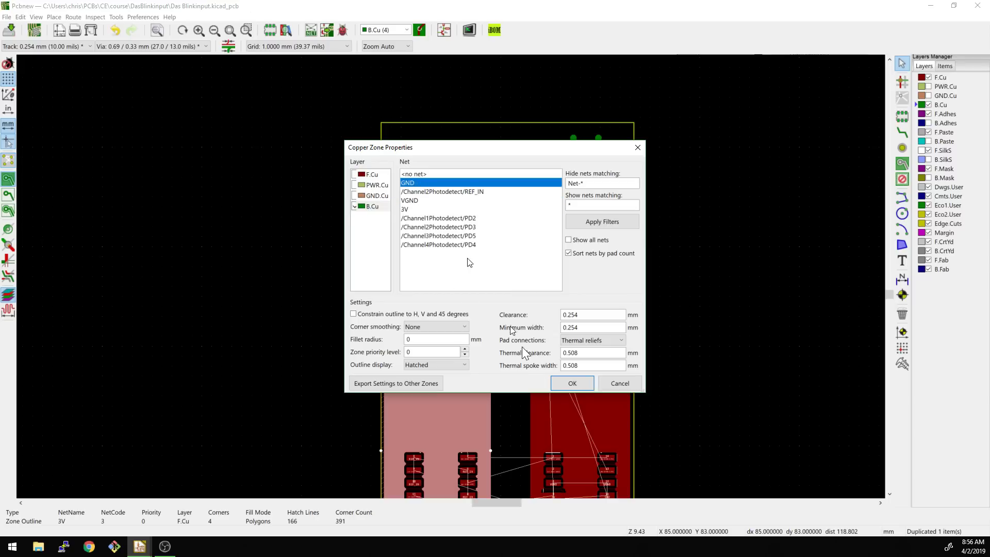
left_click(573, 384)
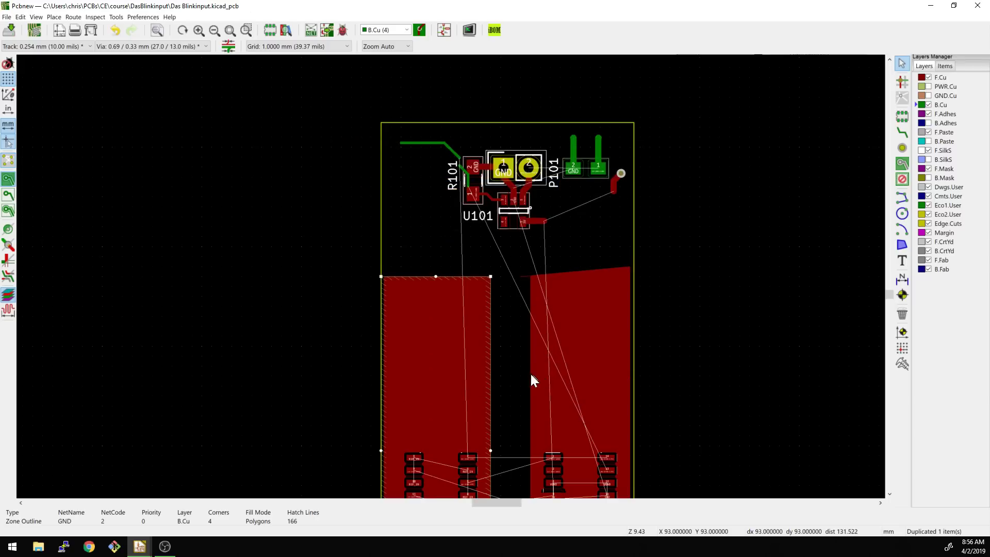
- Route a short F.Cu track from U202's GND pad 12 to a via at about X 80, Y 106 mm
scroll(530, 372, "up", 1)
scroll(450, 258, "up", 2)
middle_click_drag(433, 306, 452, 252)
key("x")
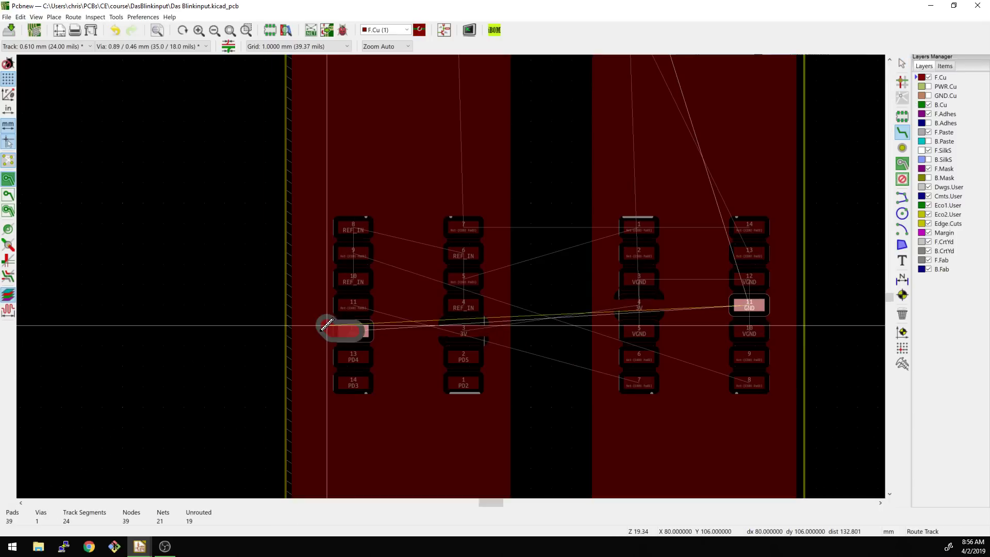
key("Escape")
- Compare the front and back copper zones around U202 by alternating the active layer between F.Cu and B.Cu
key("Page_Up")
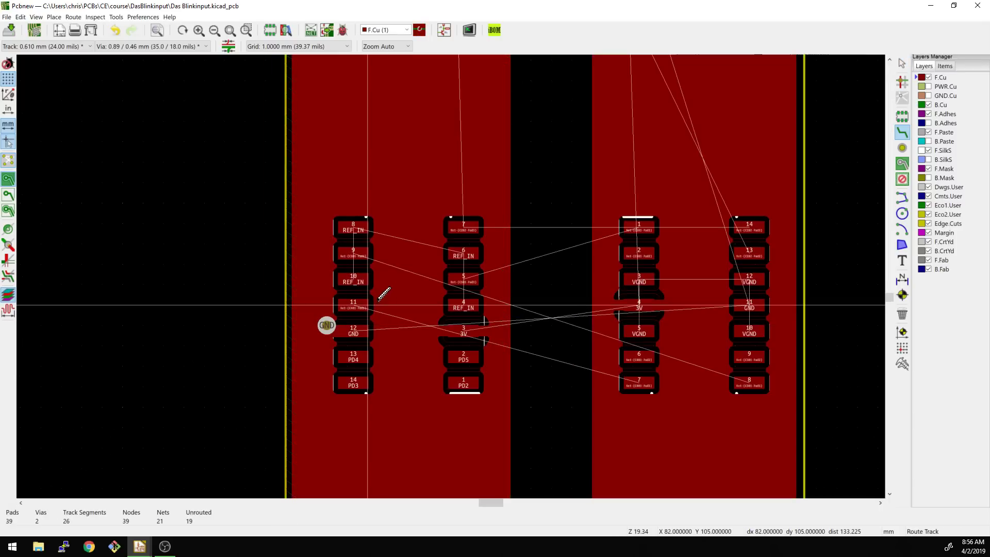
key("Page_Down")
scroll(384, 294, "down", 3)
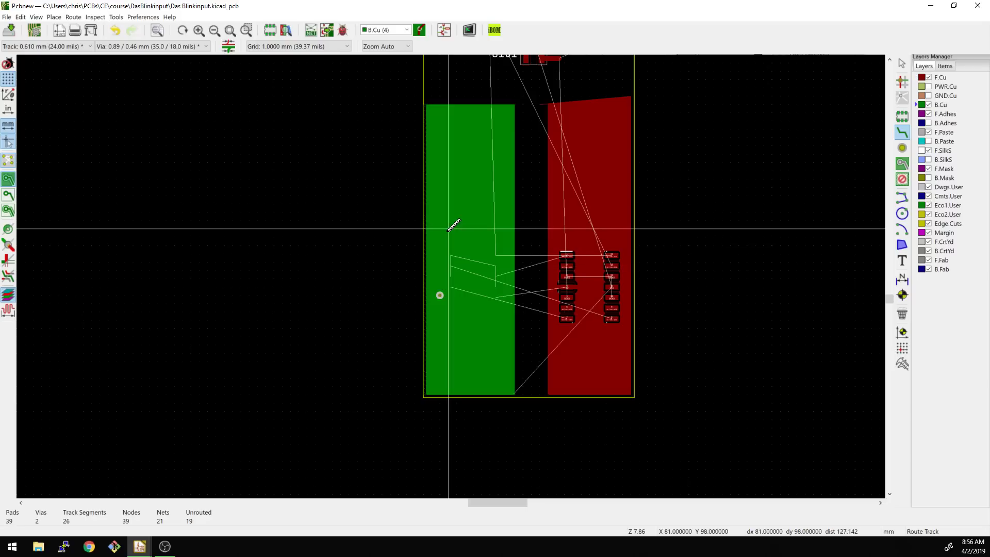
key("Page_Up")
key("Page_Down")
key("Page_Up")
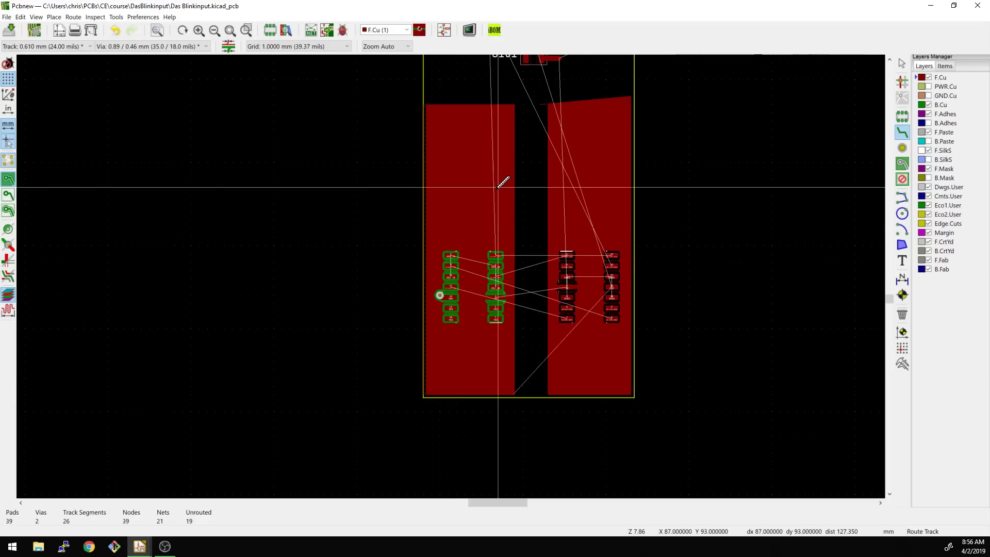
middle_click_drag(511, 156, 522, 211)
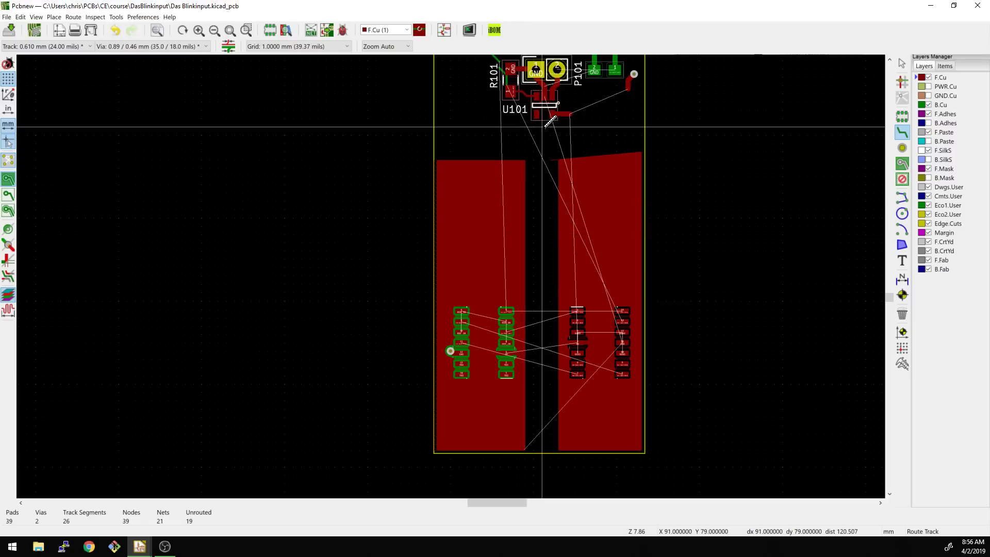
- Extend the 3V F.Cu zone around U202 upward by moving its upper corners to about X 90, Y 77 and X 78, Y 77 mm
key("Escape")
left_click(518, 163)
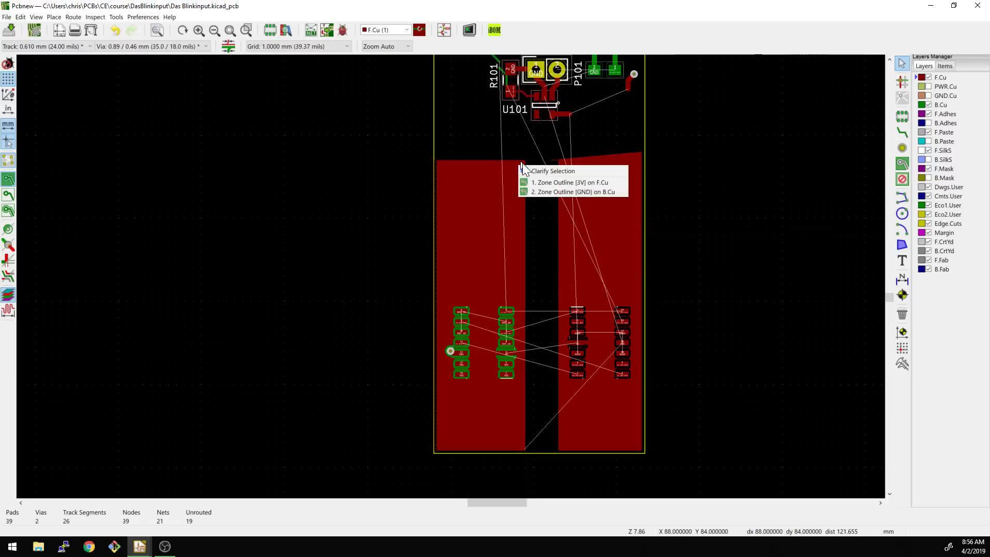
left_click(529, 181)
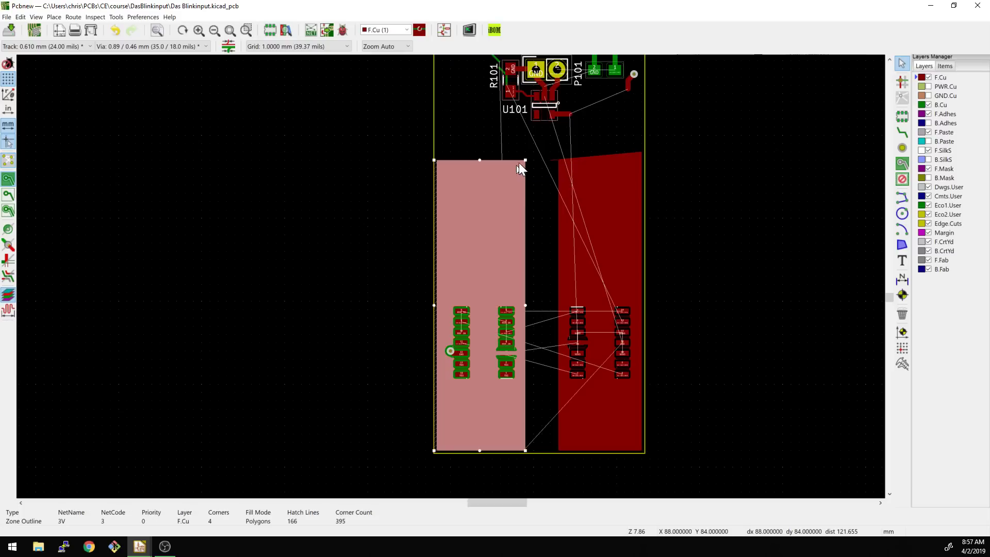
left_click_drag(524, 159, 534, 111)
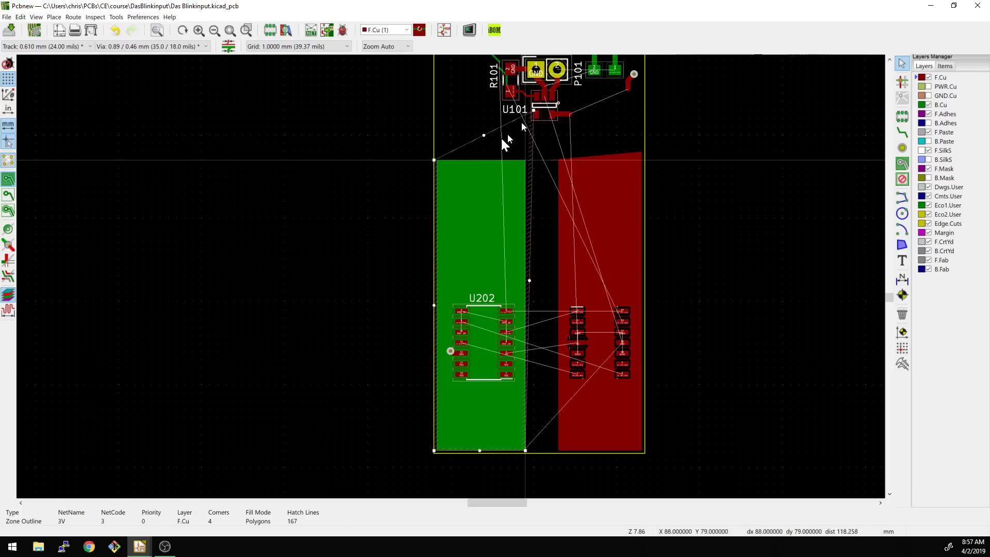
left_click_drag(434, 160, 435, 110)
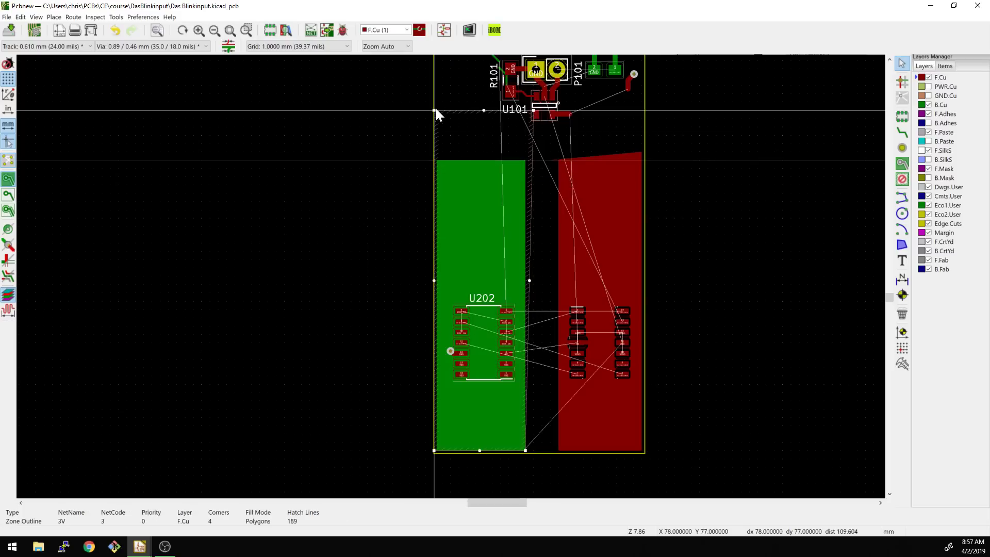
- Extend the 3V F.Cu zone around U201 upward to corners at about X 92, Y 77 and X 103, Y 77 mm, and refill the zones
left_click(561, 160)
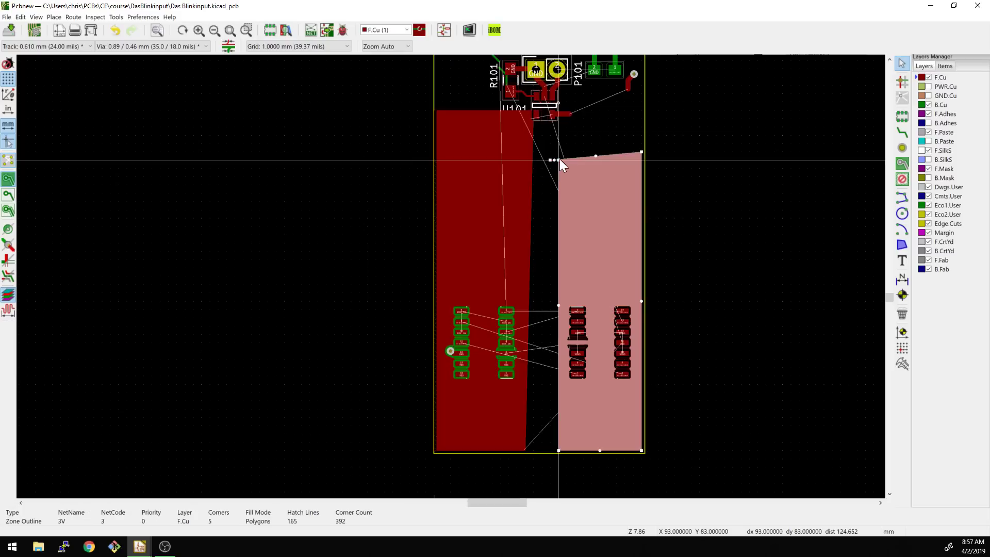
left_click_drag(559, 159, 550, 111)
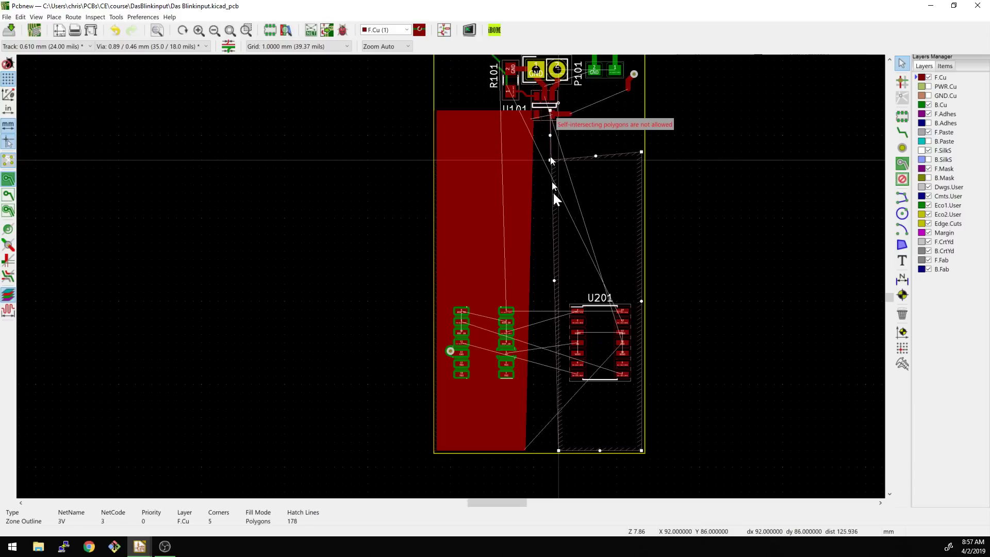
mouse_move(638, 149)
left_mouse_down()
mouse_move(639, 140)
mouse_move(641, 153)
left_mouse_up()
key("ctrl+z")
key("b")
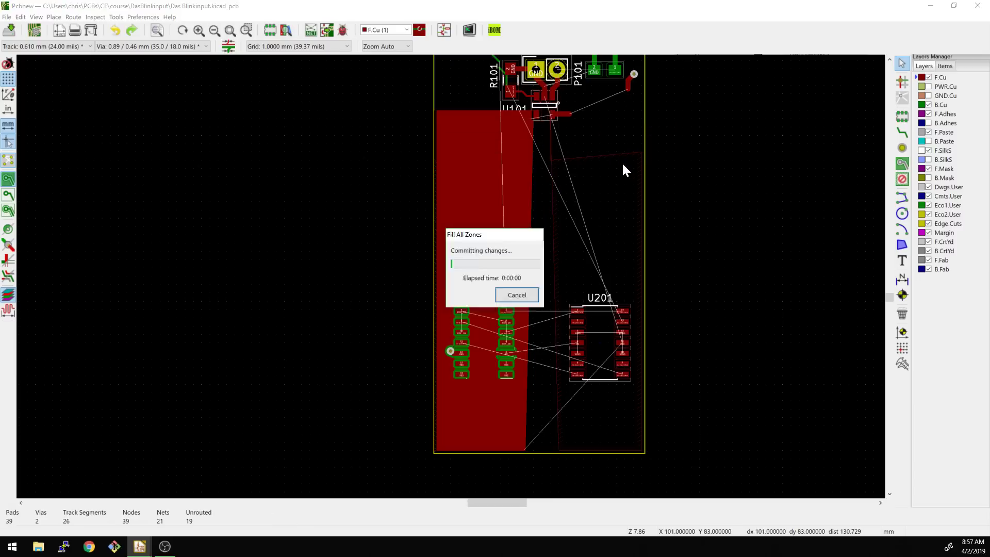
left_click(551, 161)
left_click_drag(551, 159, 644, 109)
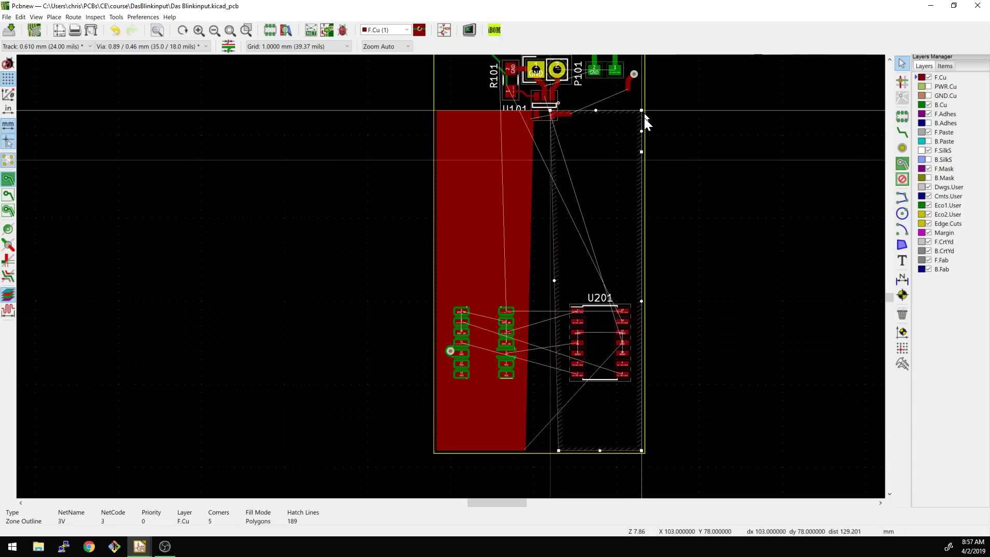
key("Escape")
key("b")
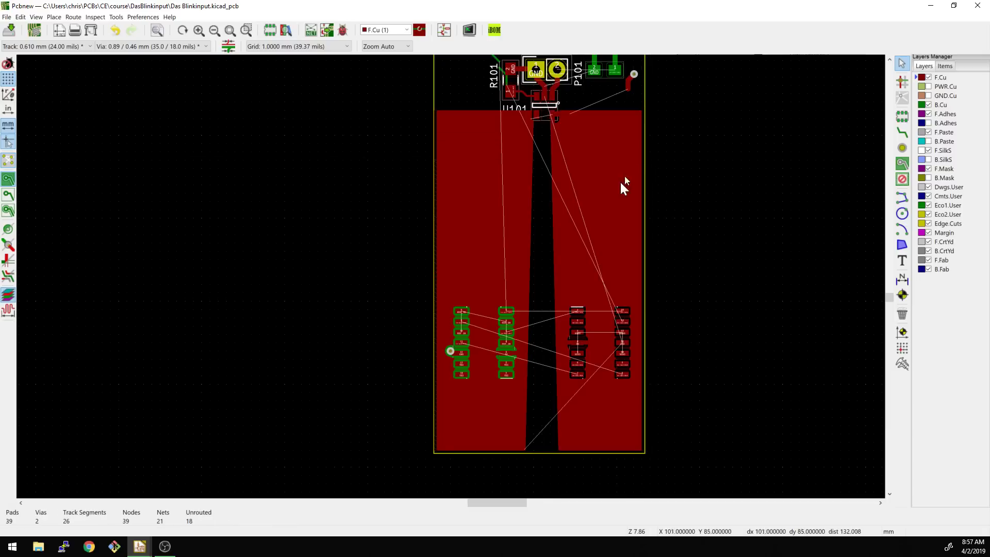
- Duplicate the U201 3V zone and assign the copy to layer B.Cu and net GND
left_click(554, 284)
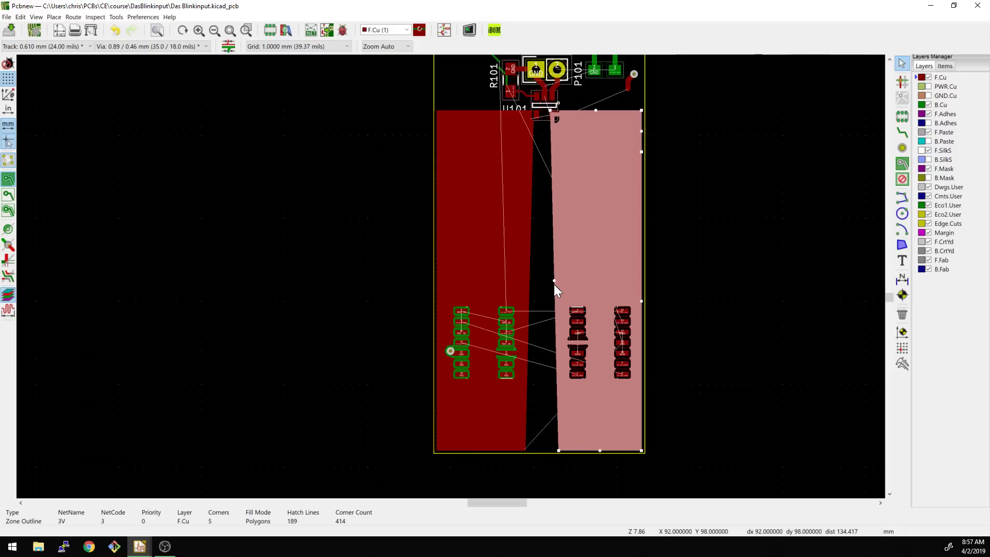
key("ctrl+d")
left_click(555, 283)
key("e")
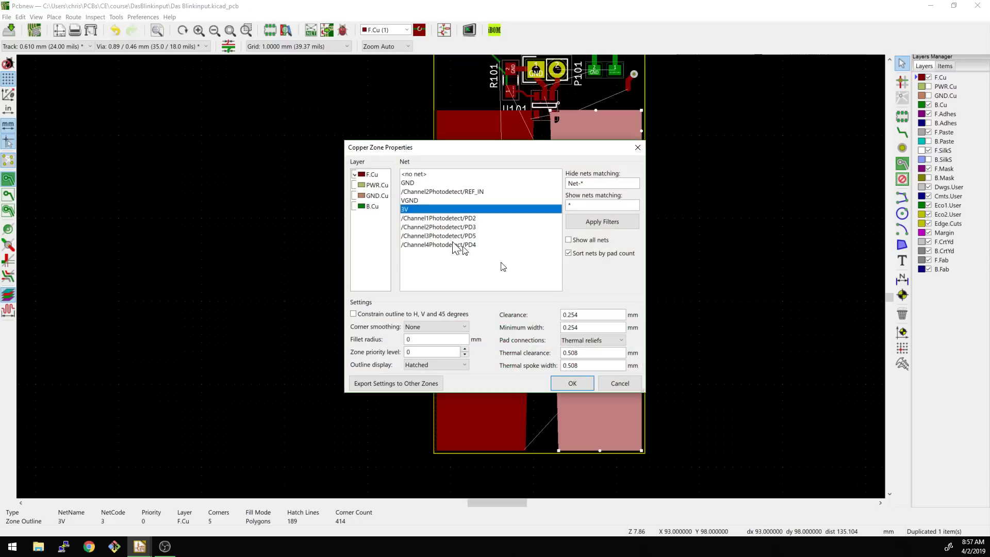
left_click(409, 183)
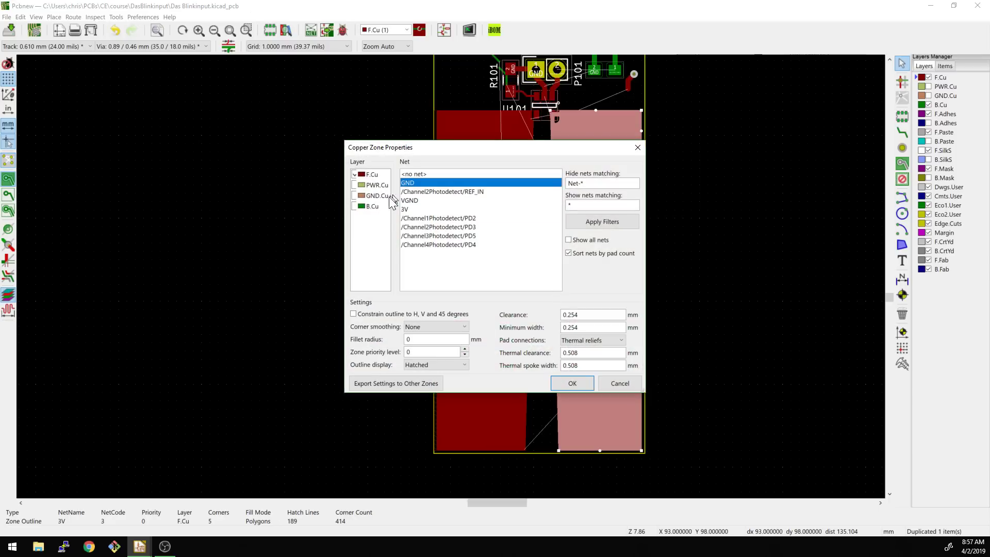
left_click(573, 383)
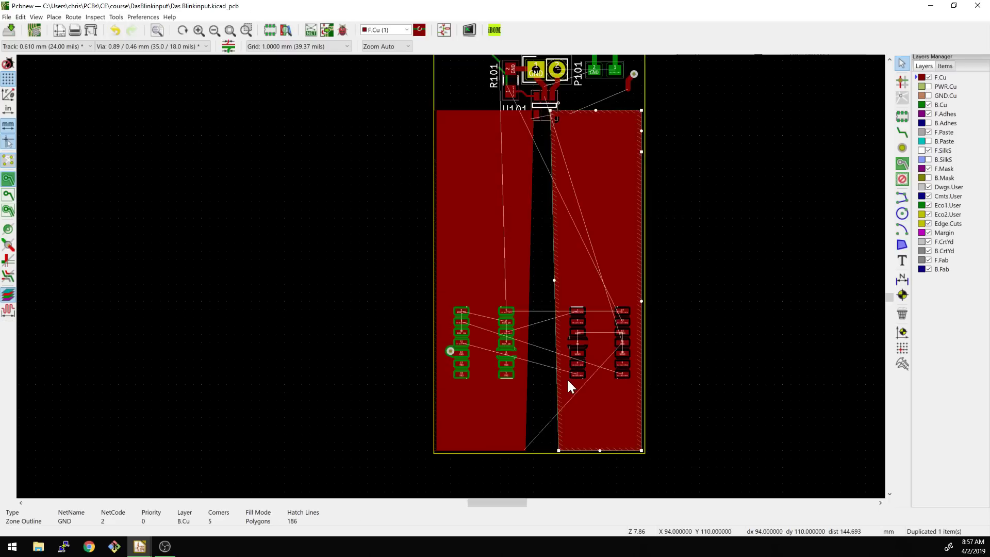
- Route a short F.Cu track from U201's GND pad 11 to a via at about X 102, Y 105 mm, and refill the zones
scroll(590, 352, "up", 5)
key("x")
left_click(381, 287)
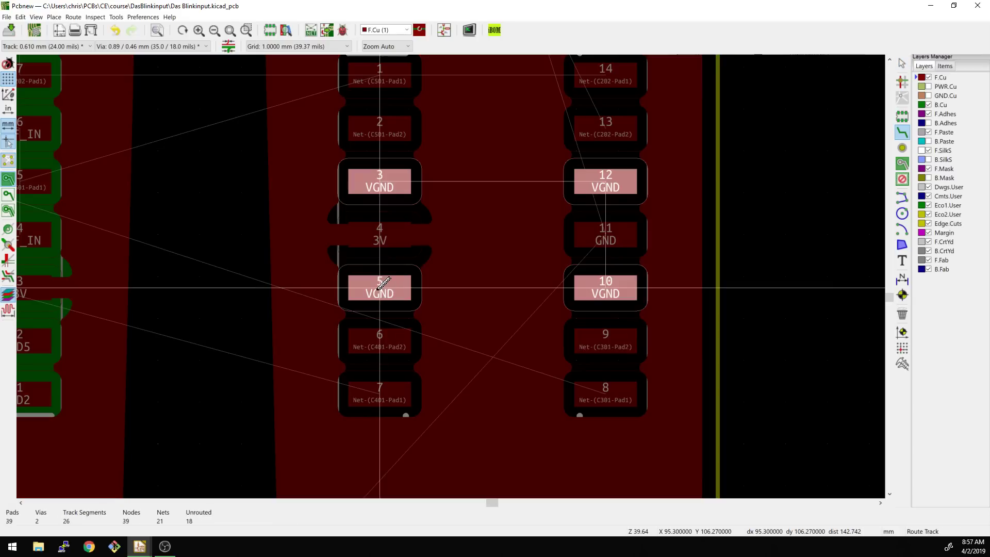
key("Escape")
key("Escape")
key("x")
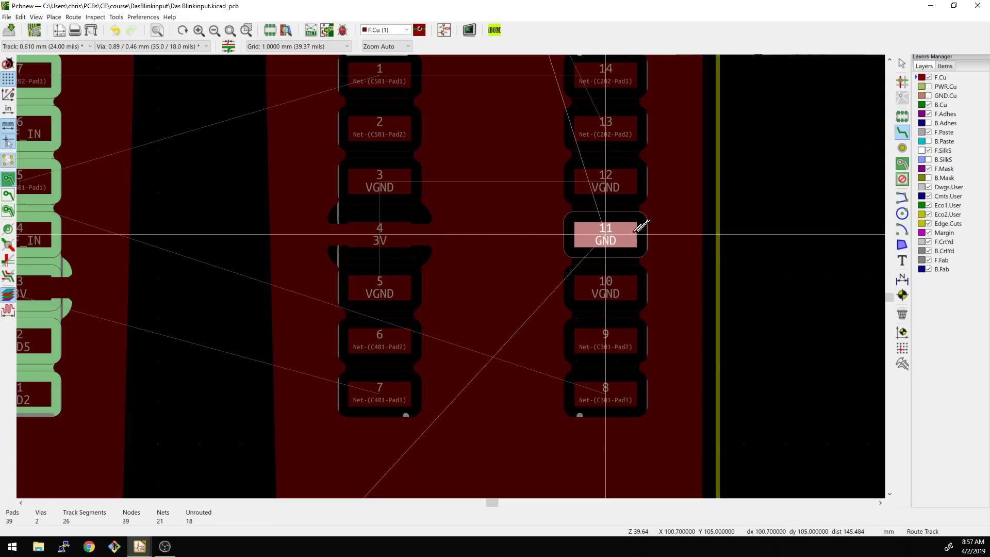
key("v")
left_click(665, 230)
key("Escape")
scroll(663, 232, "down", 5)
key("b")
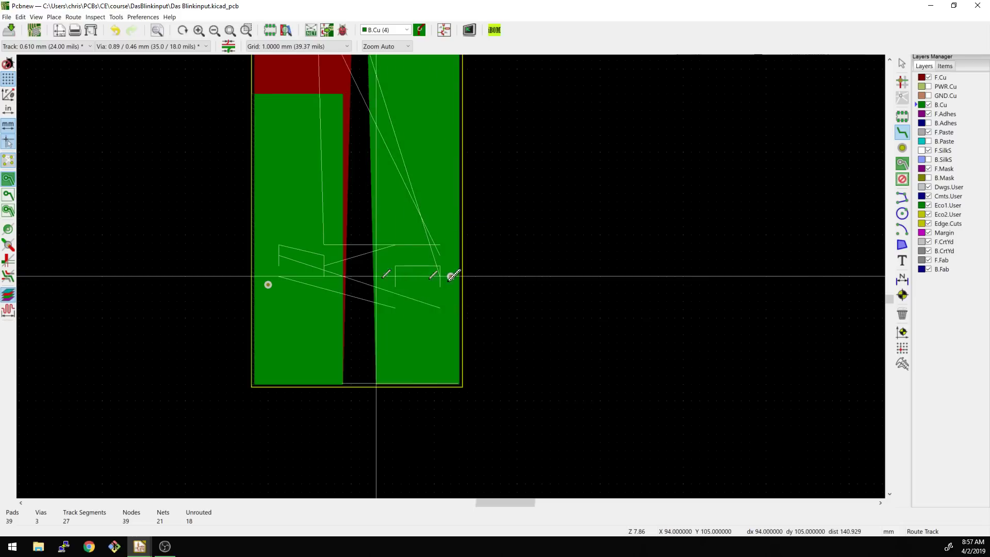
- Reshape the GND B.Cu zone around U202 to match the front zone, from Y 77 mm down to a corner at X 78, Y 118 mm
middle_click_drag(336, 259, 526, 285)
middle_click_drag(492, 212, 517, 334)
key("Escape")
left_click(516, 240)
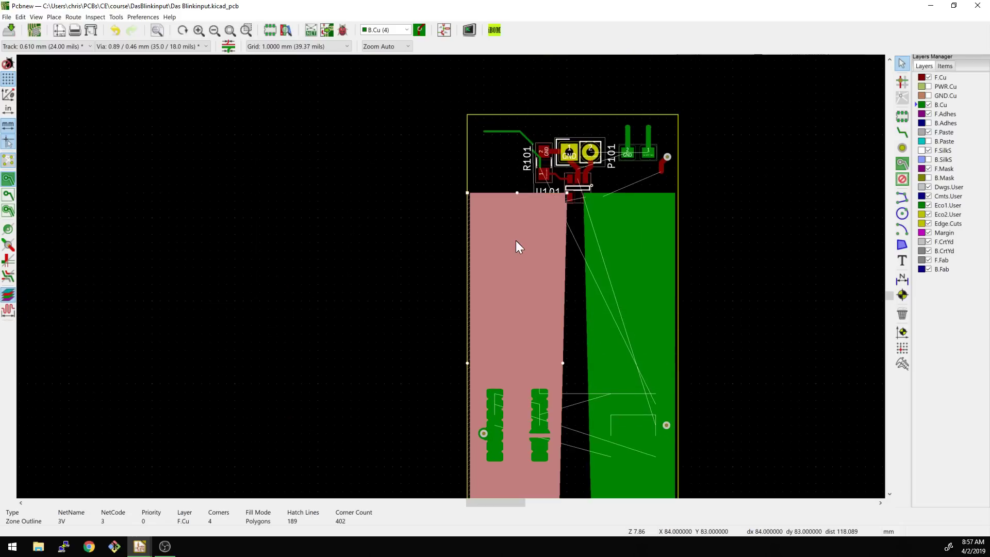
left_click(515, 242)
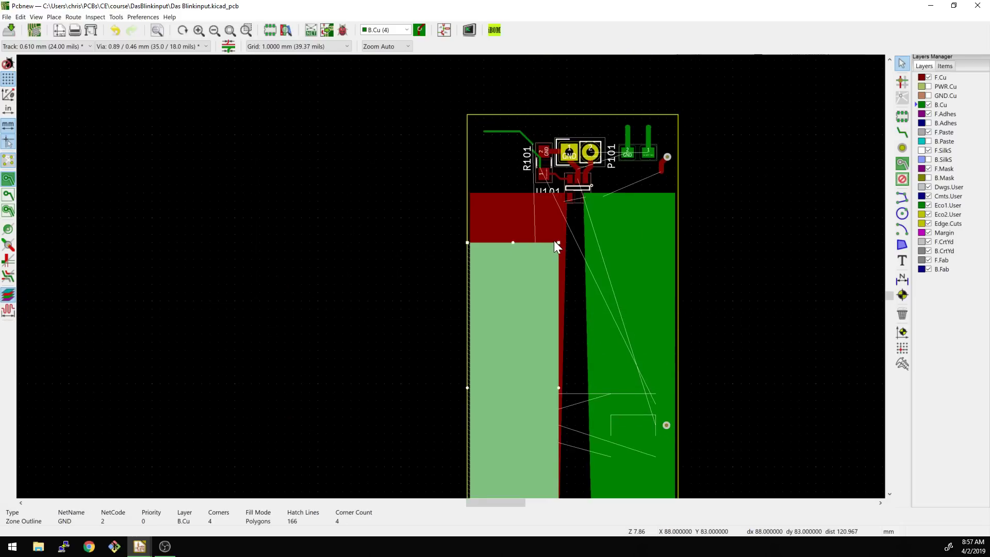
left_click_drag(555, 241, 566, 194)
scroll(451, 279, "down", 1)
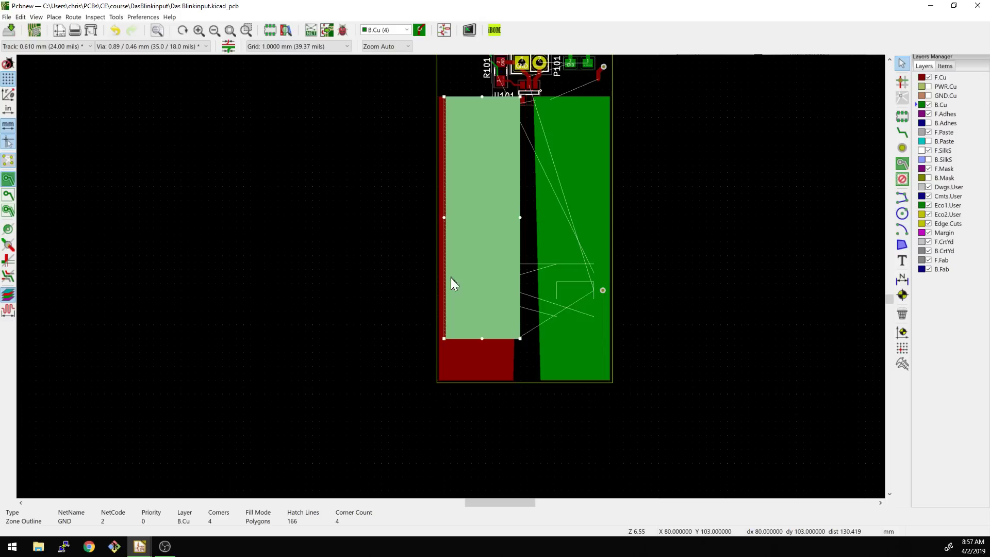
left_click_drag(520, 338, 513, 380)
left_click_drag(446, 339, 436, 380)
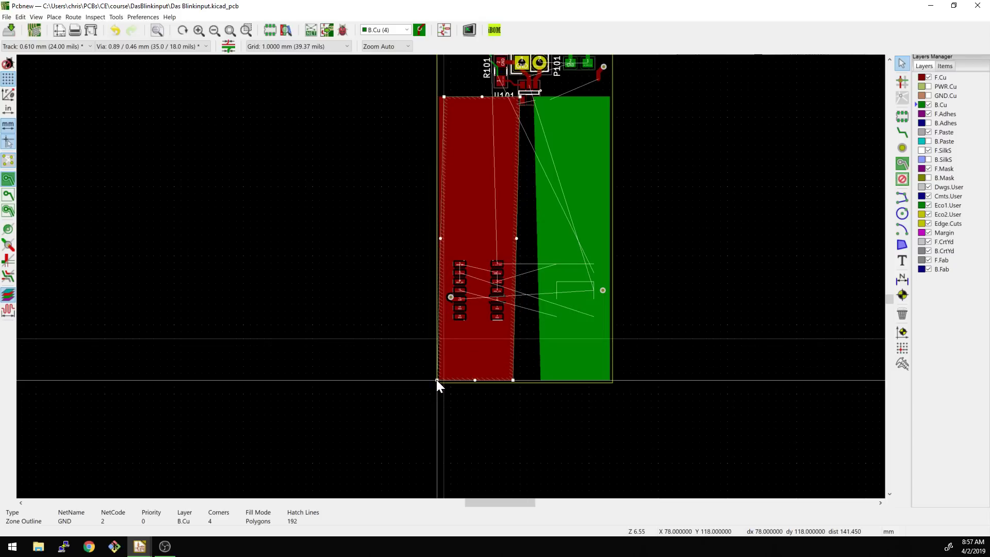
left_click_drag(443, 96, 439, 118)
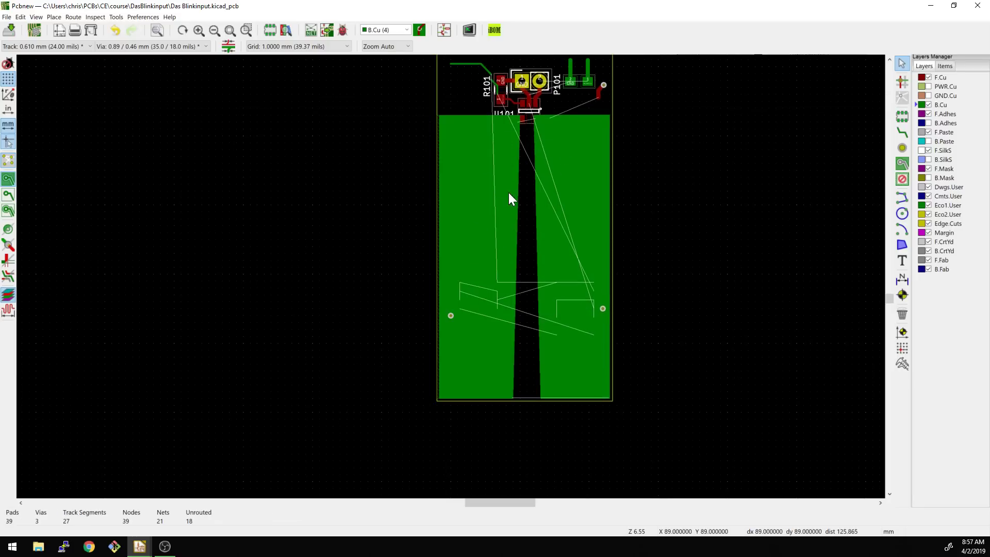
- Delete the GND B.Cu zone around U201
scroll(530, 147, "up", 1)
scroll(461, 291, "up", 1)
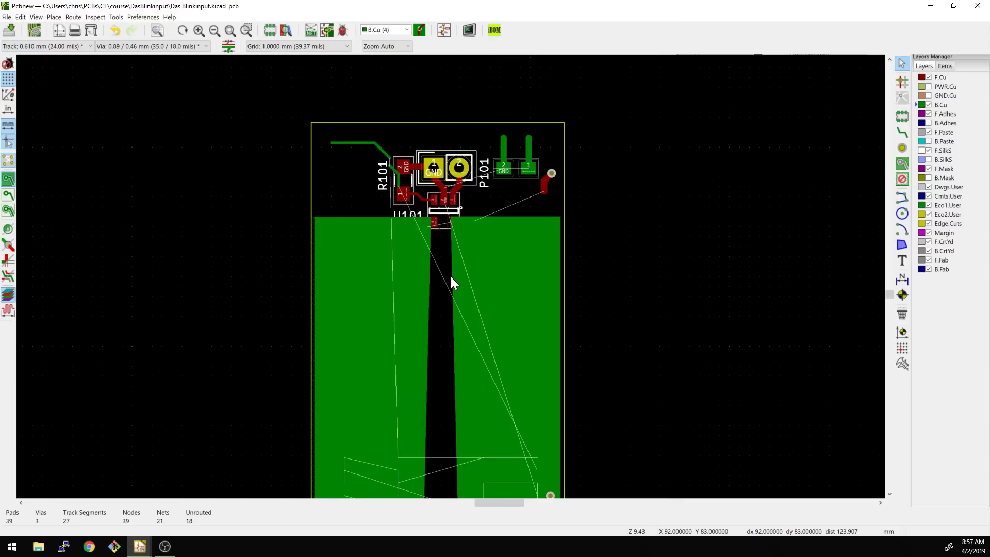
left_click(454, 280)
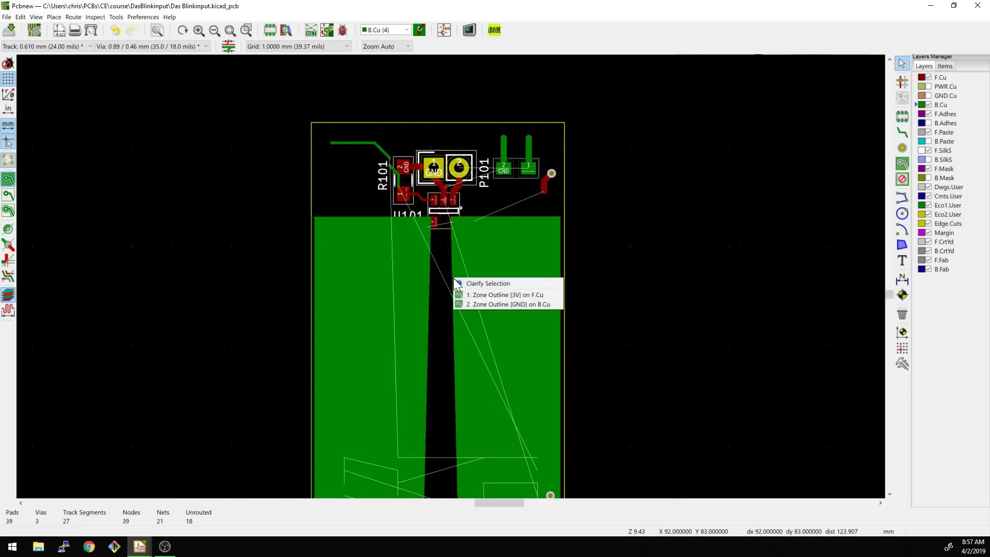
left_click(470, 304)
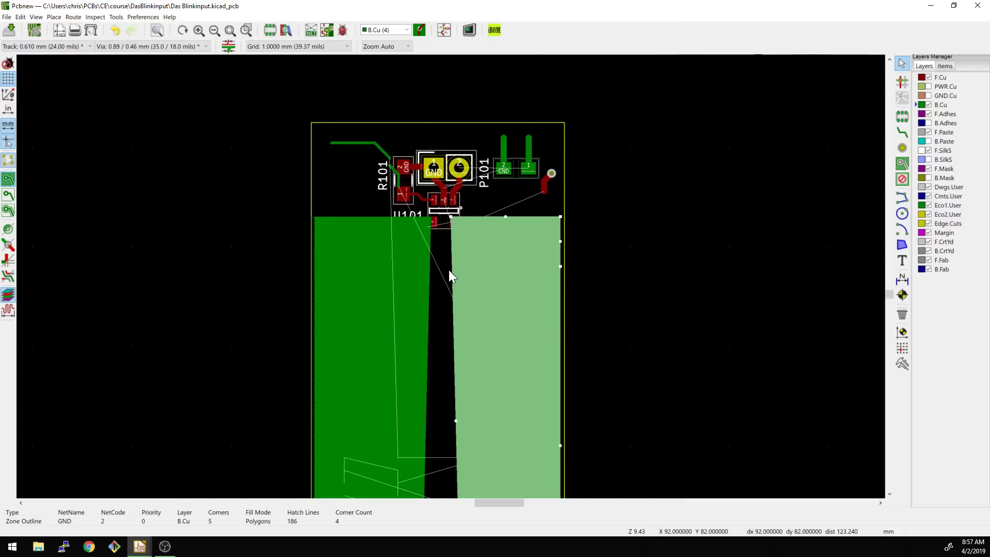
- Enlarge the remaining GND B.Cu zone over the whole board, with corners near X 103, Y 68; X 78, Y 67; and X 104, Y 118 mm
left_click(429, 245)
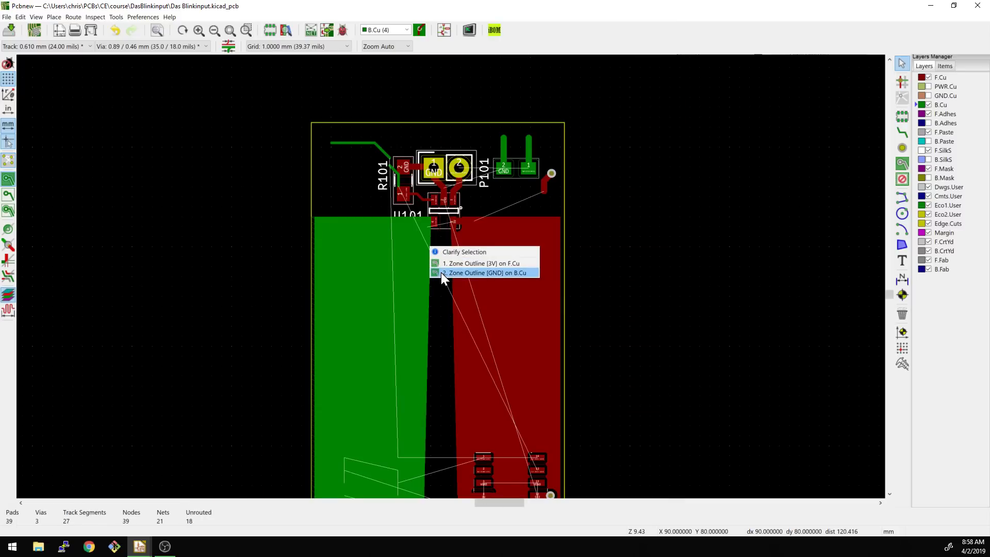
left_click(441, 272)
left_click_drag(428, 218, 561, 127)
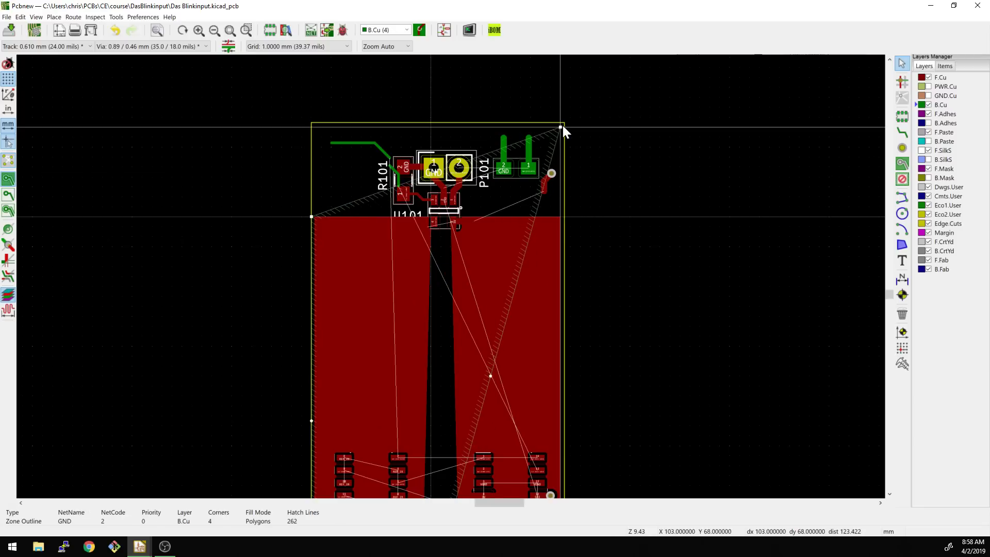
left_click_drag(312, 217, 312, 117)
middle_click_drag(395, 359, 376, 123)
left_click_drag(402, 389, 552, 392)
key("b")
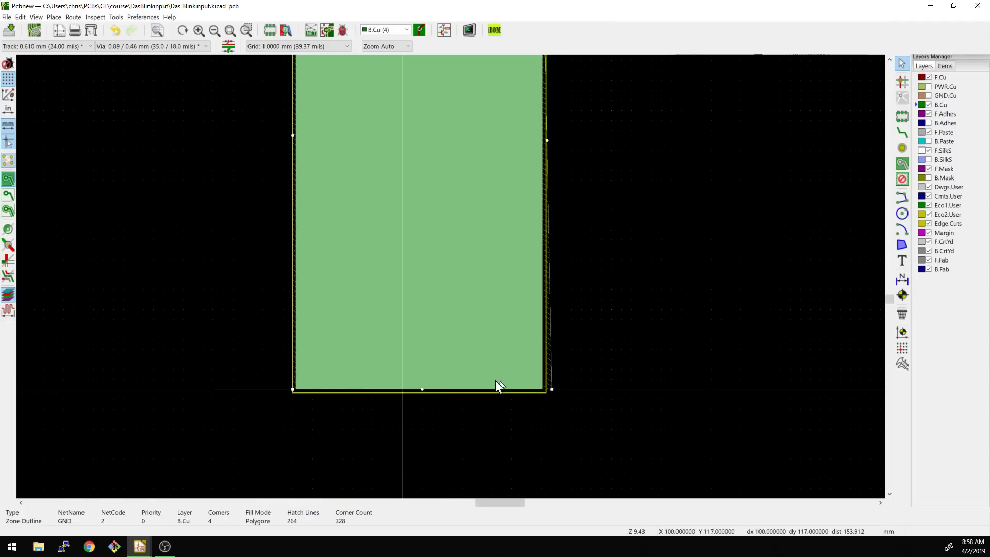
- Inspect the copper fills across the board on F.Cu and B.Cu, including the area around U201 and U202
scroll(464, 216, "down", 4)
middle_click_drag(423, 228, 484, 328)
scroll(541, 258, "up", 5)
scroll(448, 281, "down", 4)
middle_click_drag(450, 276, 517, 199)
key("b")
key("Page_Up")
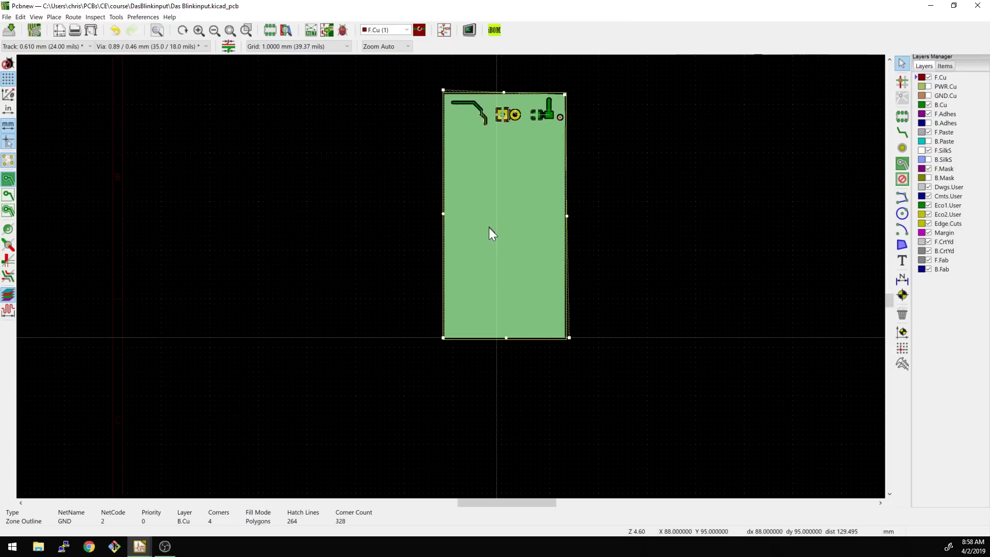
key("4")
left_click(667, 267)
key("1")
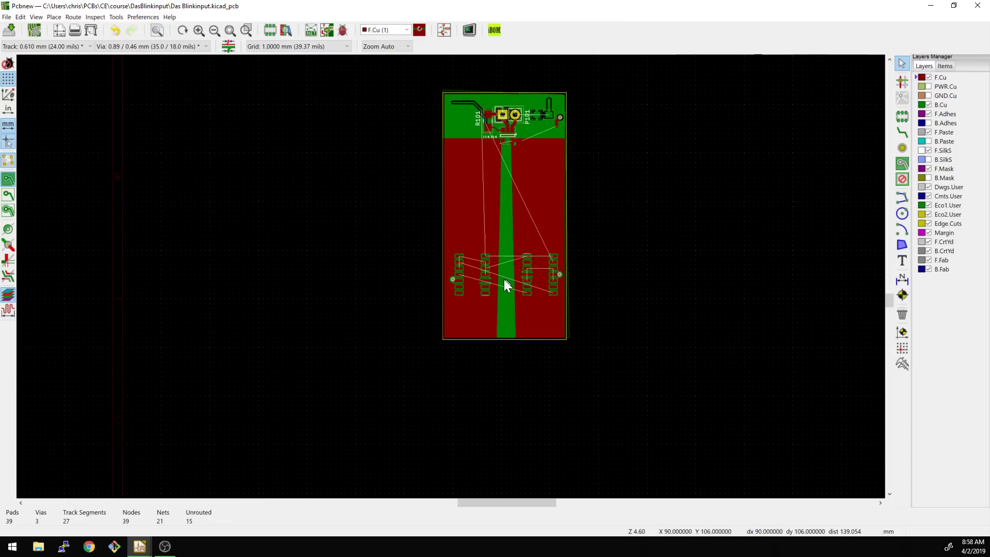
scroll(536, 273, "up", 3)
middle_click_drag(451, 277, 548, 277)
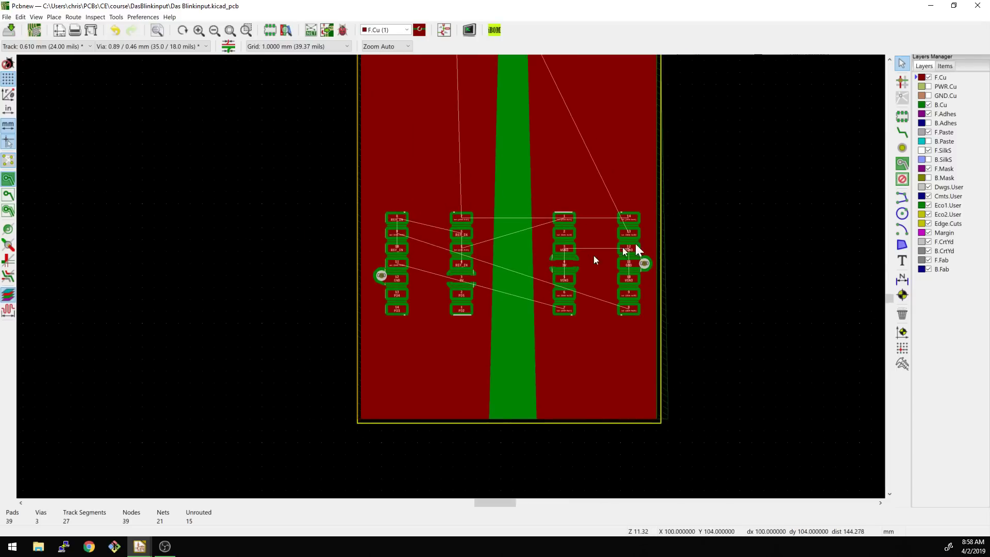
- Make F.CrtYd the active layer and view the courtyards of U201 and U202
left_click(942, 242)
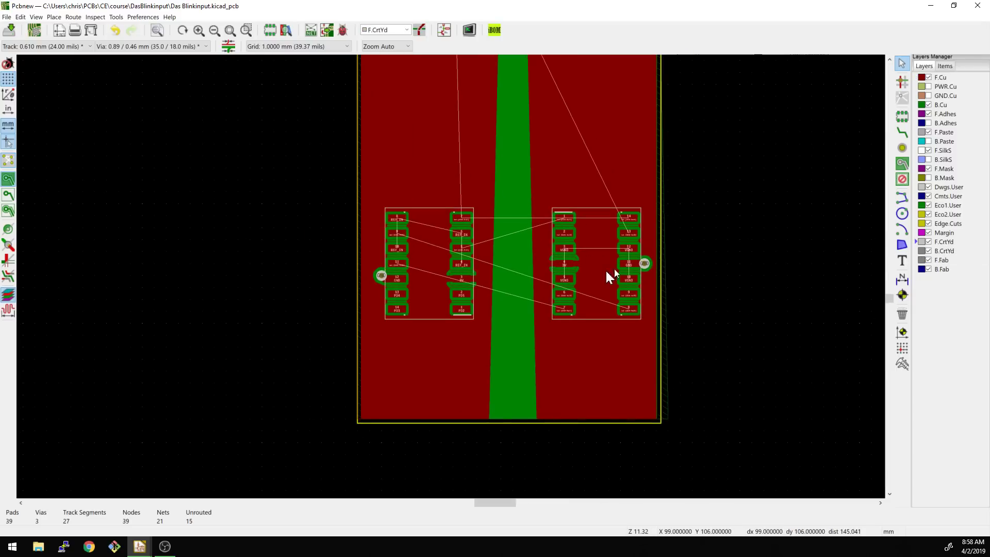
scroll(605, 268, "down", 1)
middle_click_drag(519, 280, 676, 320)
scroll(654, 286, "down", 1)
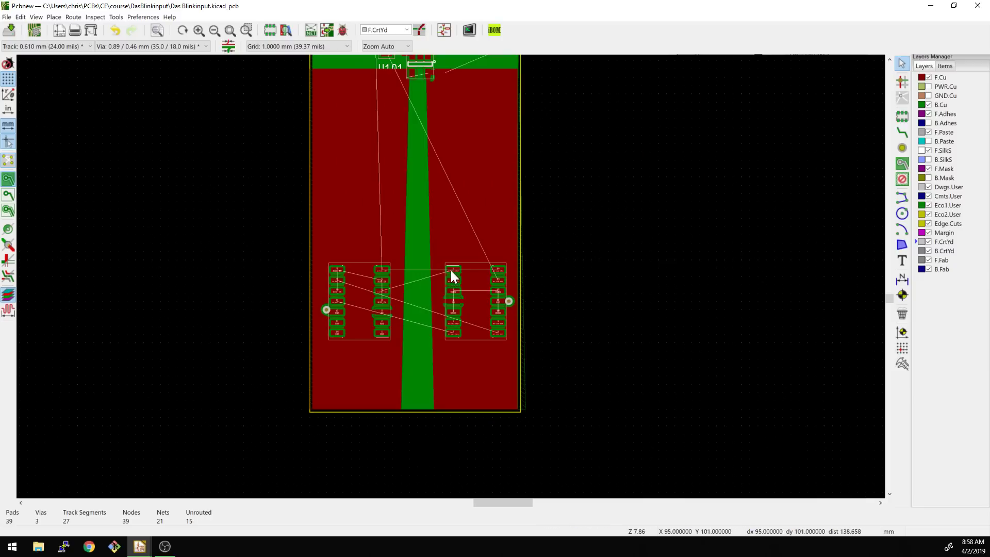
- Unfill and refill all copper zones to compare the board's connections with and without the pours
key("ctrl+b")
middle_click_drag(418, 272, 515, 265)
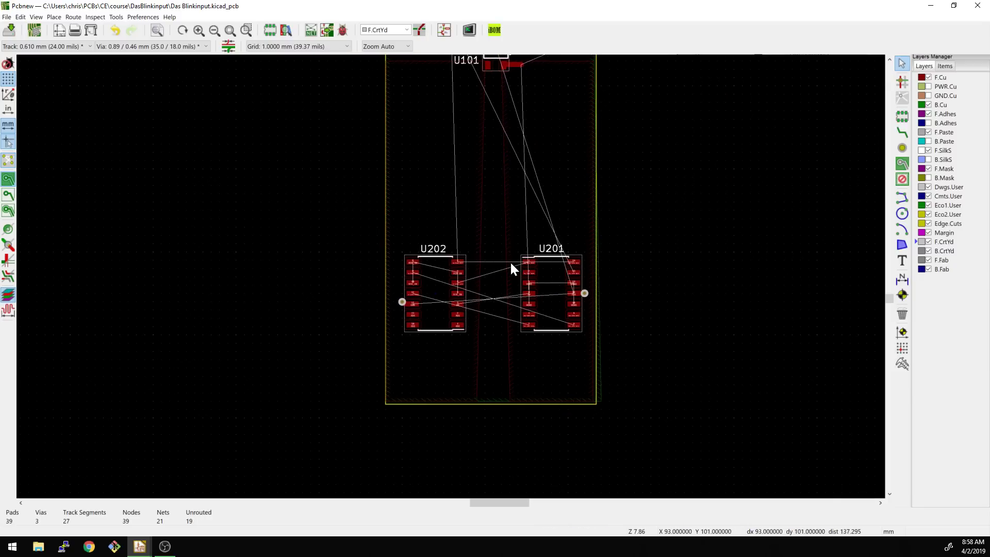
key("b")
key("ctrl+b")
key("b")
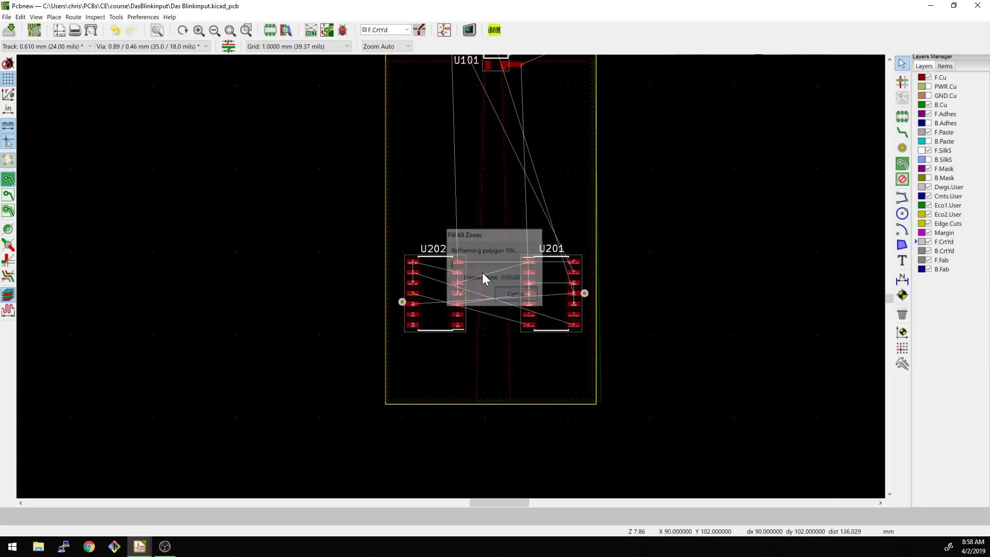
- Start a keepout area at X 90, Y 120 mm on B.Cu only, keeping out tracks, vias and copper pours
middle_click_drag(475, 278, 608, 324)
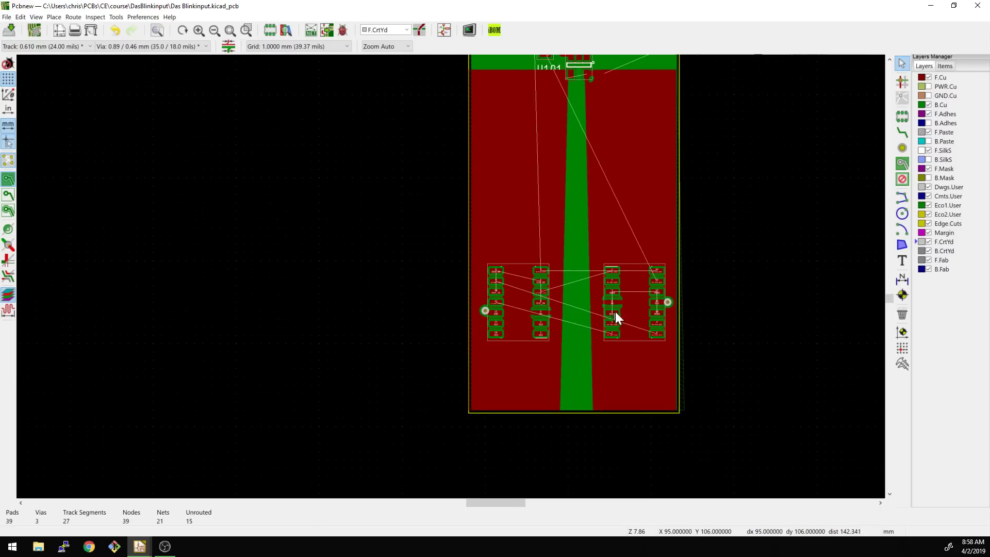
middle_click_drag(549, 314, 541, 277)
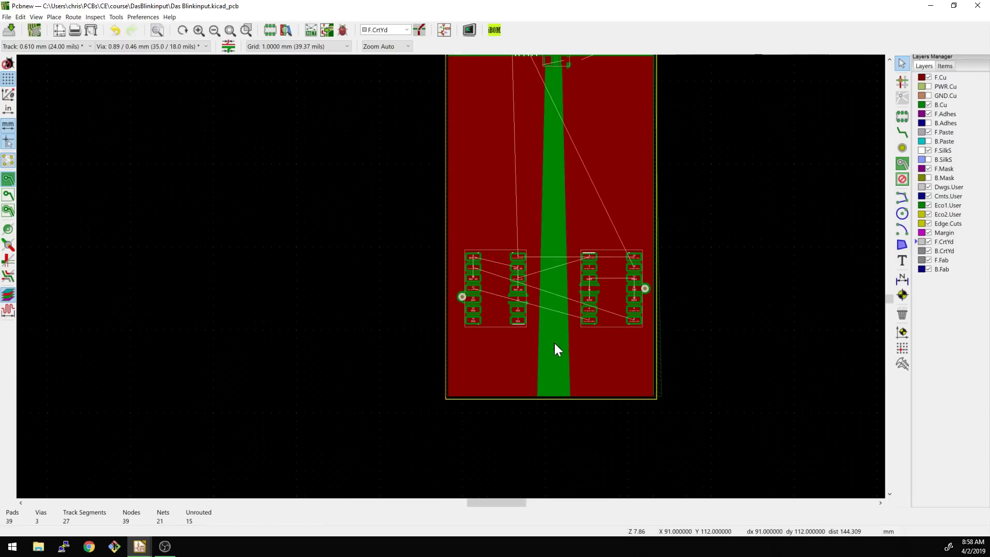
middle_click_drag(555, 349, 553, 401)
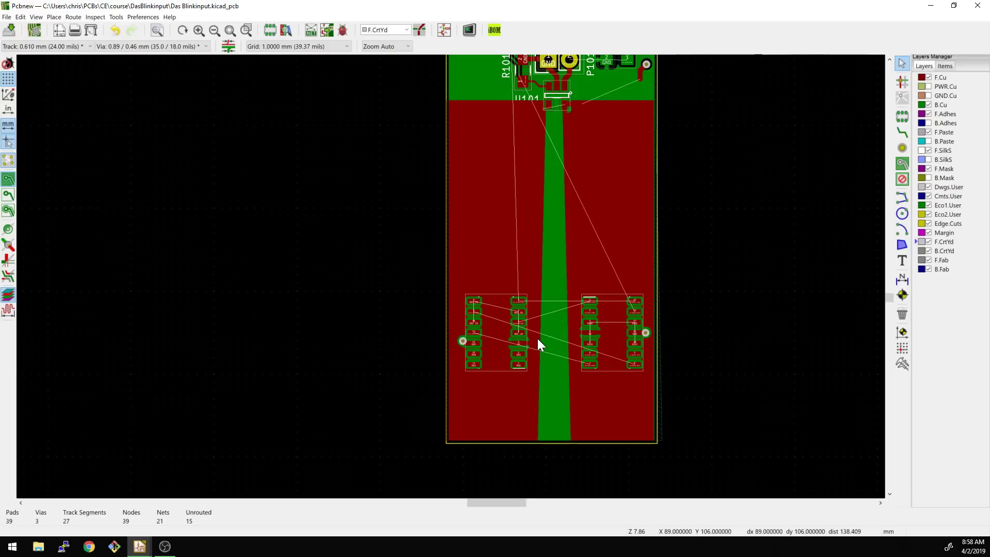
left_click(902, 179)
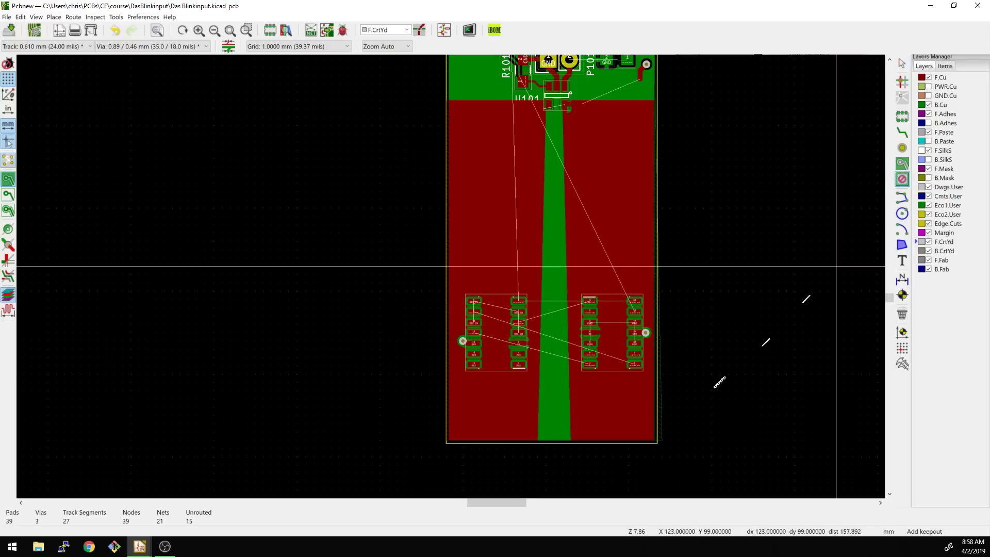
left_click(546, 457)
left_click(418, 281)
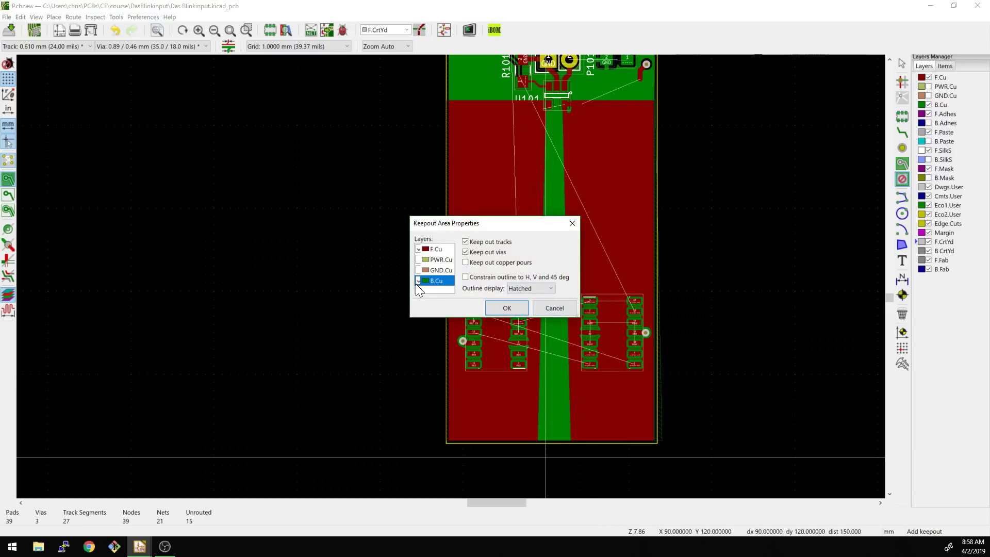
left_click(417, 252)
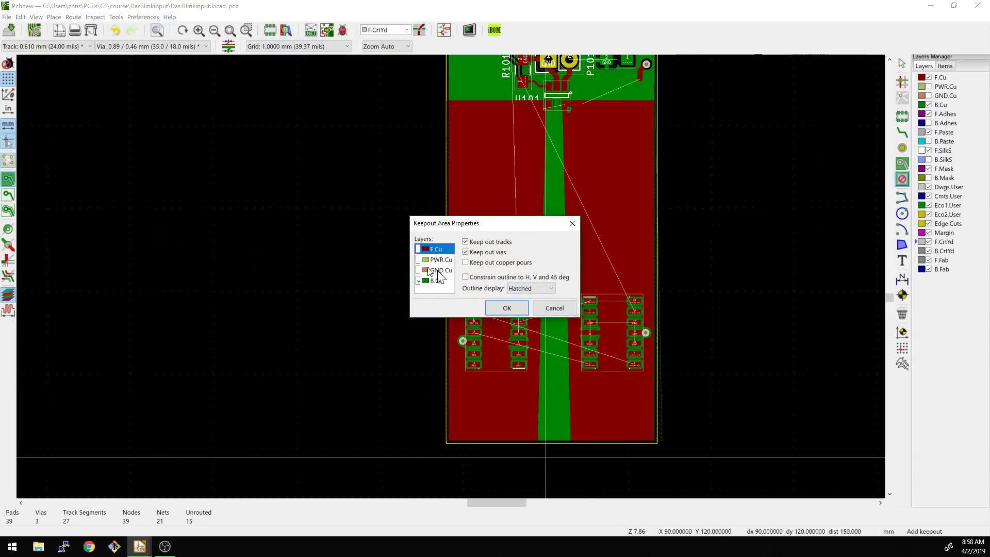
left_click(507, 308)
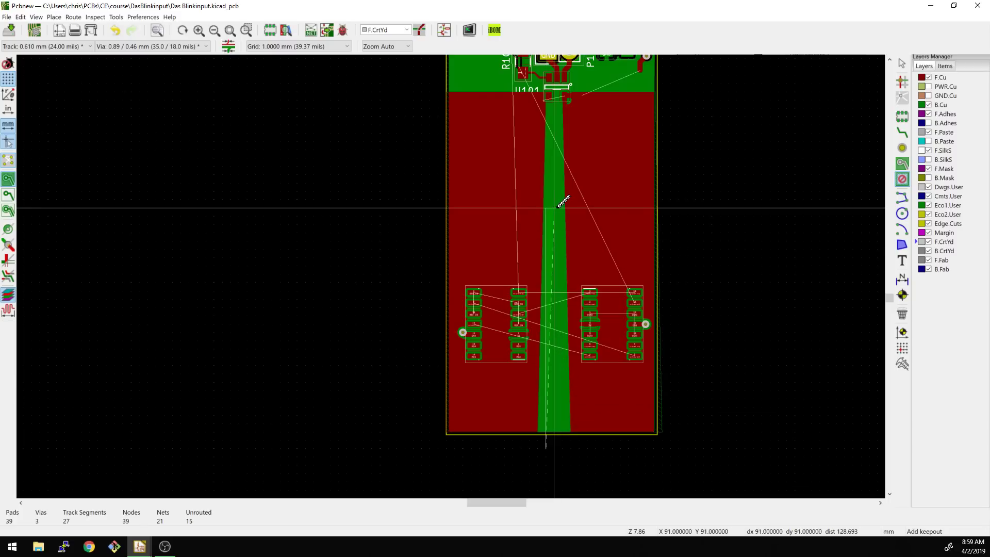
- Draw the keepout as a strip about 2 mm wide between U202 and U201, from Y 120 up to Y 91 mm, and refill all zones
scroll(558, 208, "up", 1)
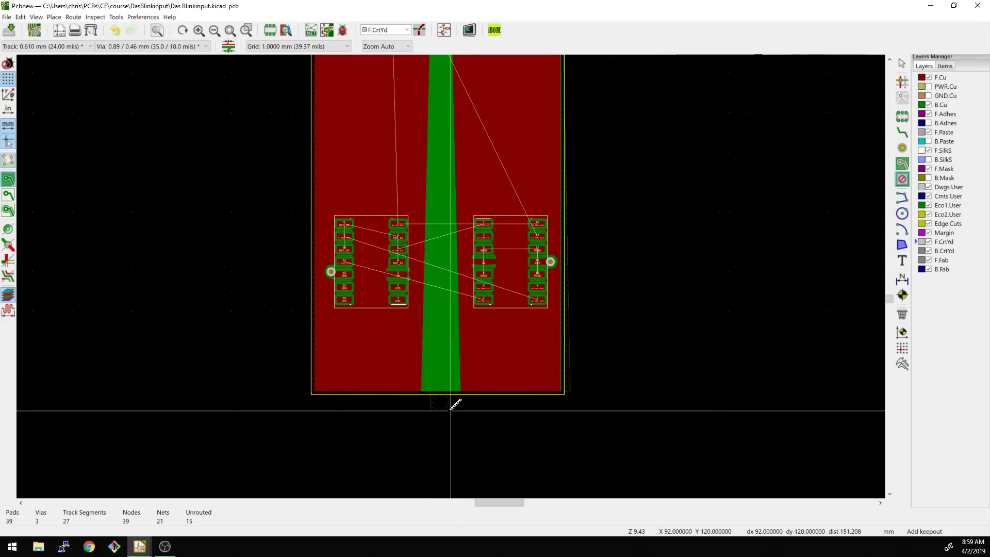
scroll(420, 422, "down", 1)
middle_click_drag(611, 305, 574, 383)
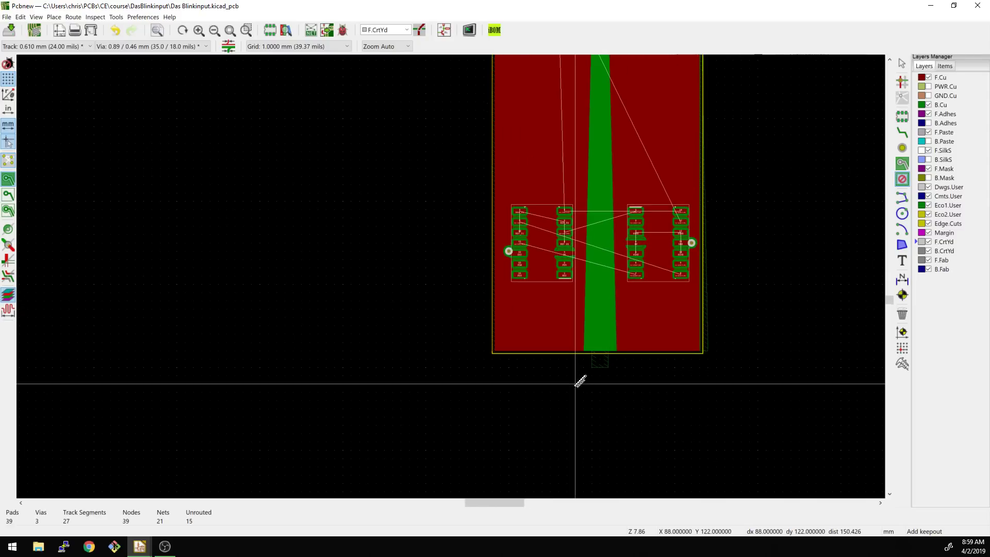
key("b")
middle_click_drag(571, 319, 557, 403)
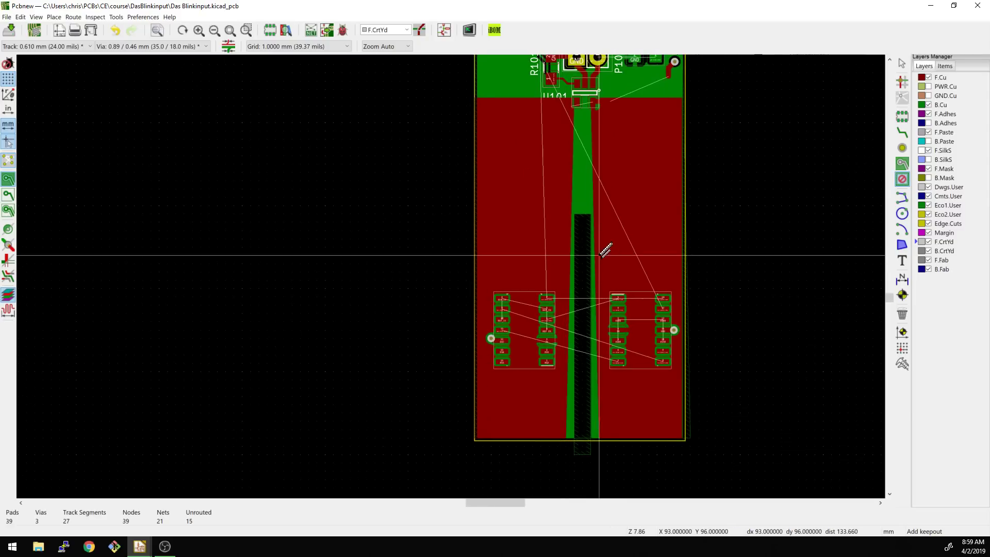
- Make B.Cu the active layer and examine the copper fill around the keepout area
scroll(454, 266, "down", 2)
scroll(464, 283, "up", 4)
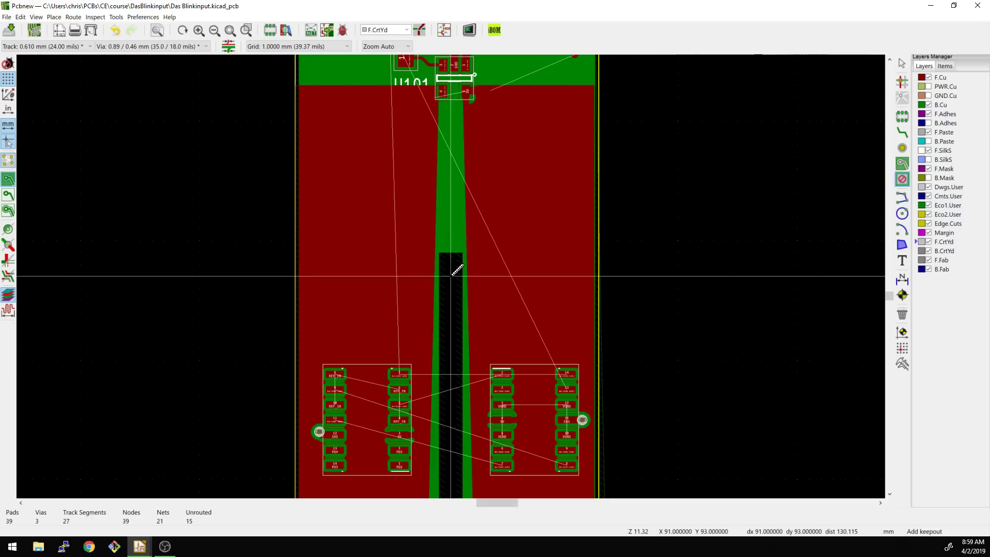
key("Page_Down")
scroll(457, 269, "down", 5)
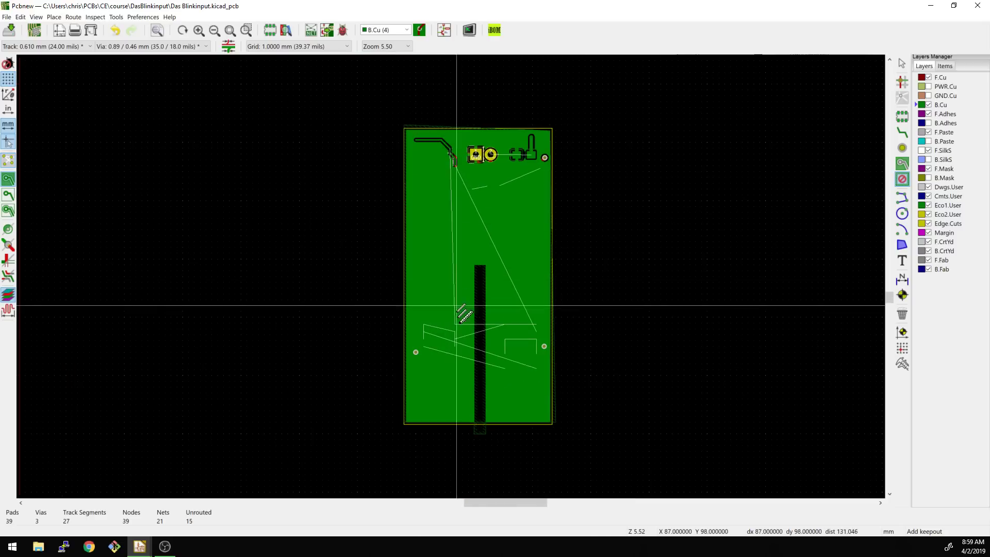
scroll(454, 278, "up", 2)
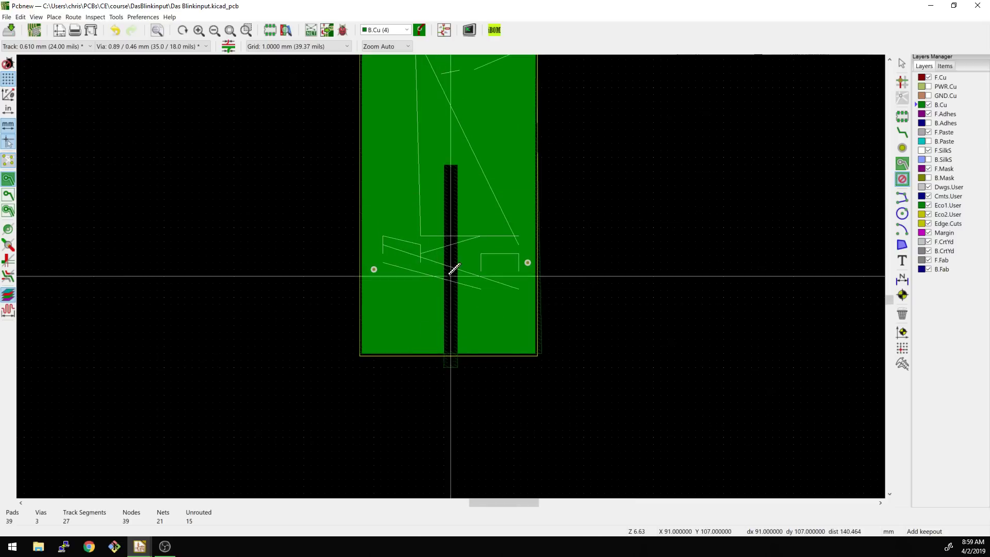
scroll(453, 268, "up", 1)
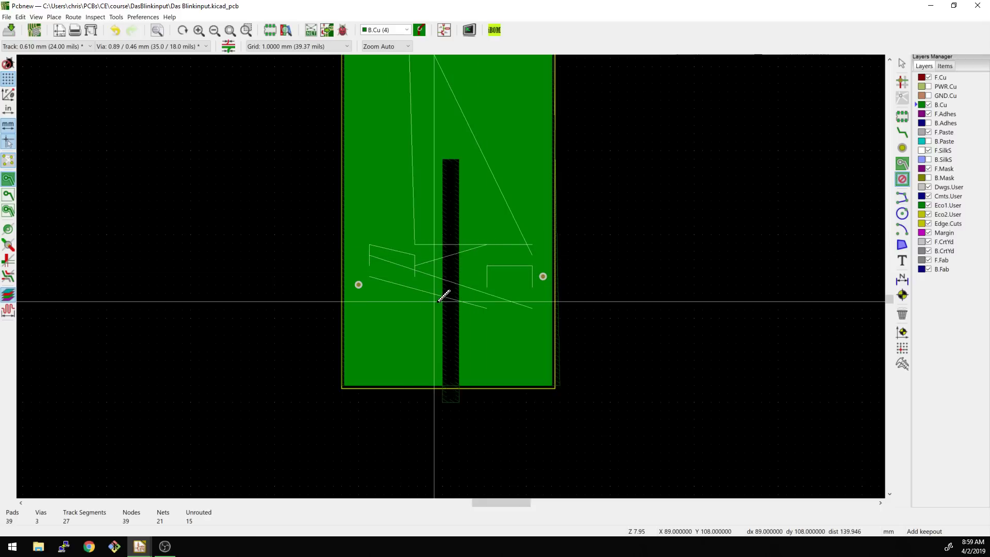
middle_click_drag(434, 294, 436, 395)
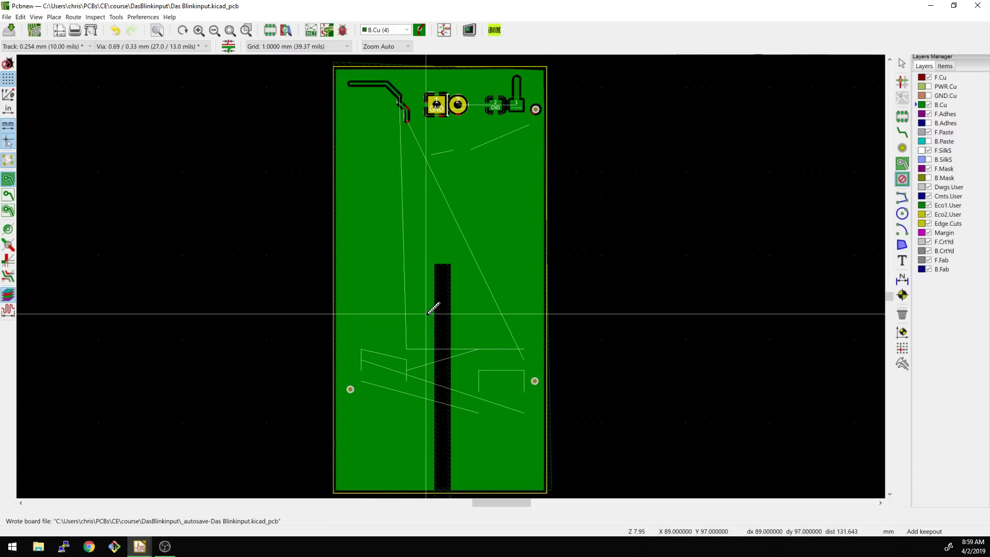
scroll(428, 312, "up", 1)
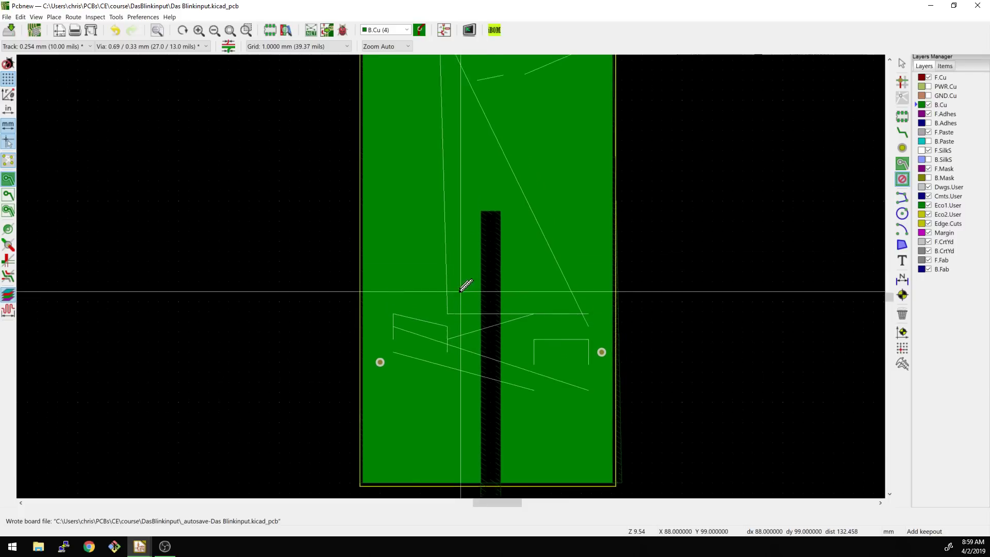
scroll(460, 291, "down", 1)
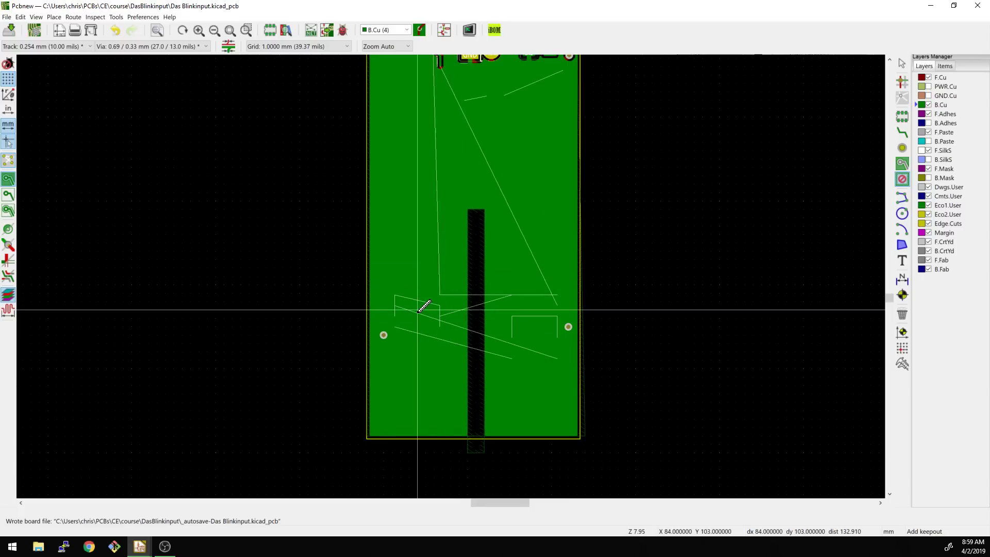
middle_click_drag(517, 293, 553, 309)
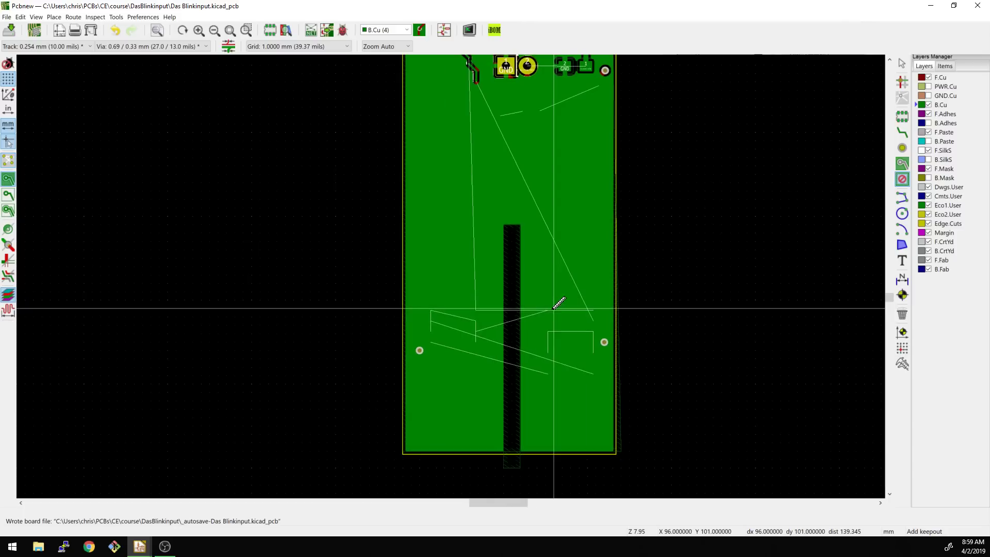
- Make F.Cu the active layer, leave the keepout tool and examine the front copper around the keepout strip
key("Page_Up")
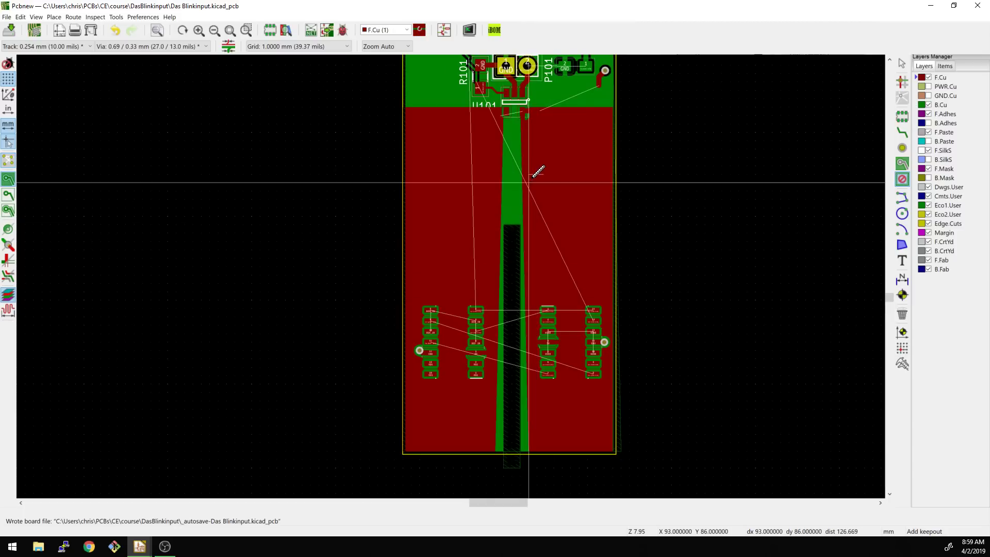
scroll(457, 268, "up", 1)
key("Escape")
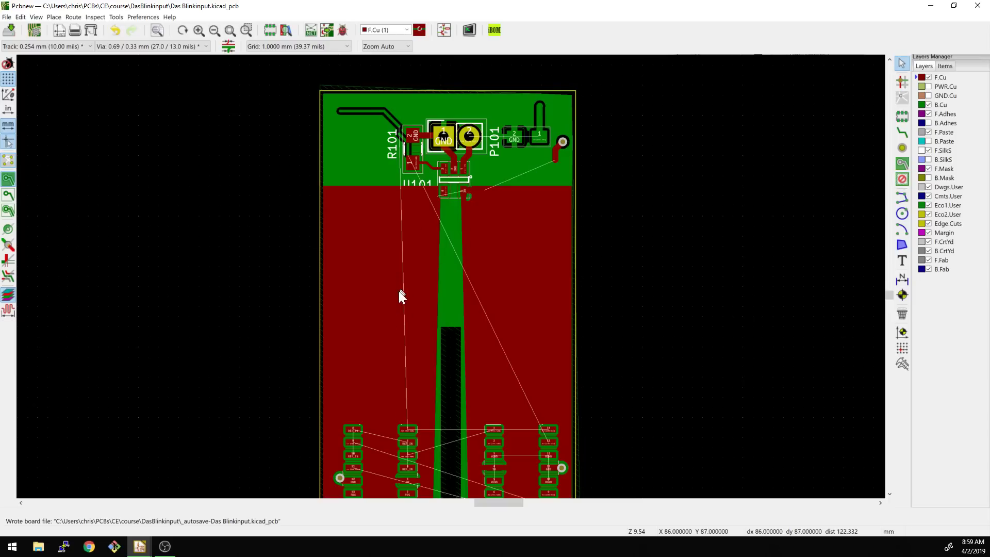
middle_click_drag(397, 296, 409, 278)
scroll(409, 278, "down", 1)
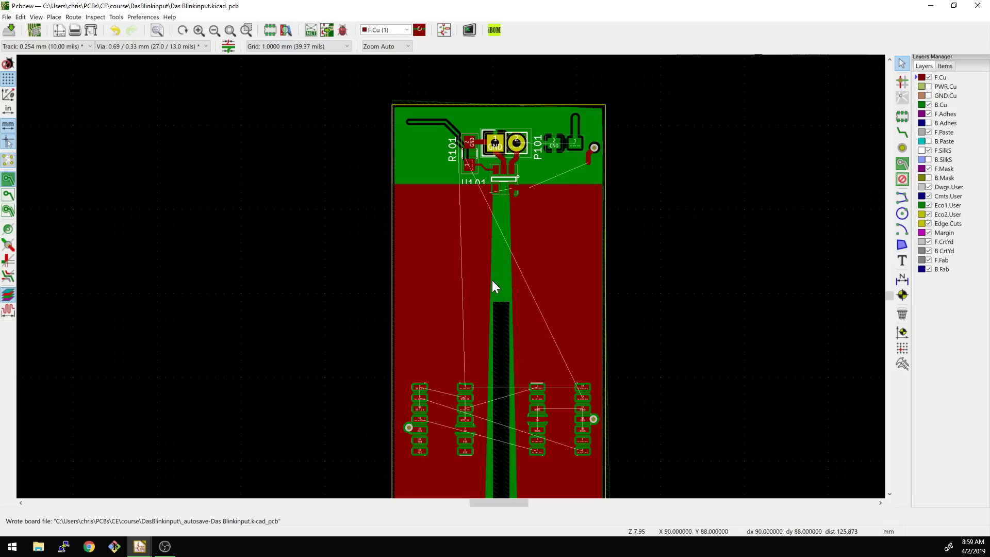
middle_click_drag(499, 308, 510, 241)
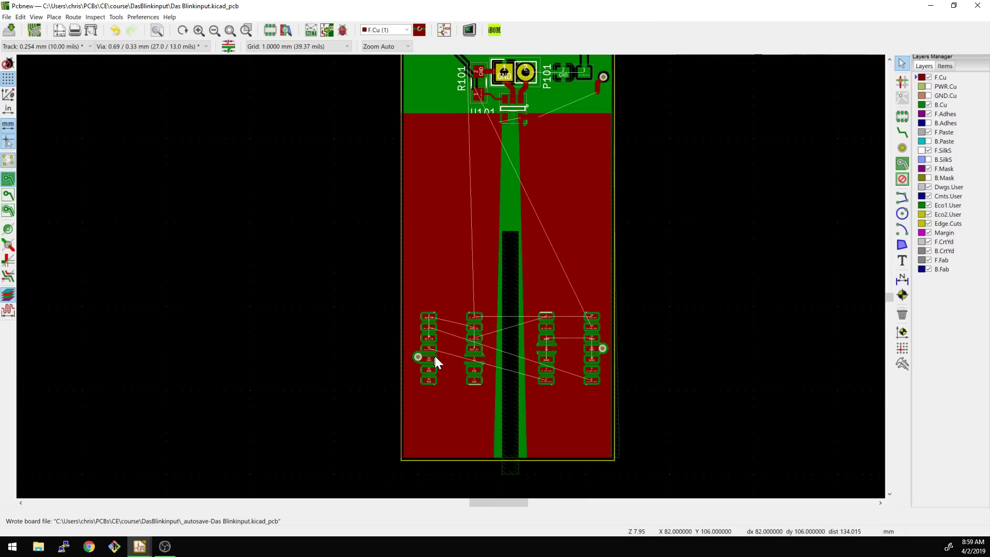
middle_click_drag(532, 336, 510, 333)
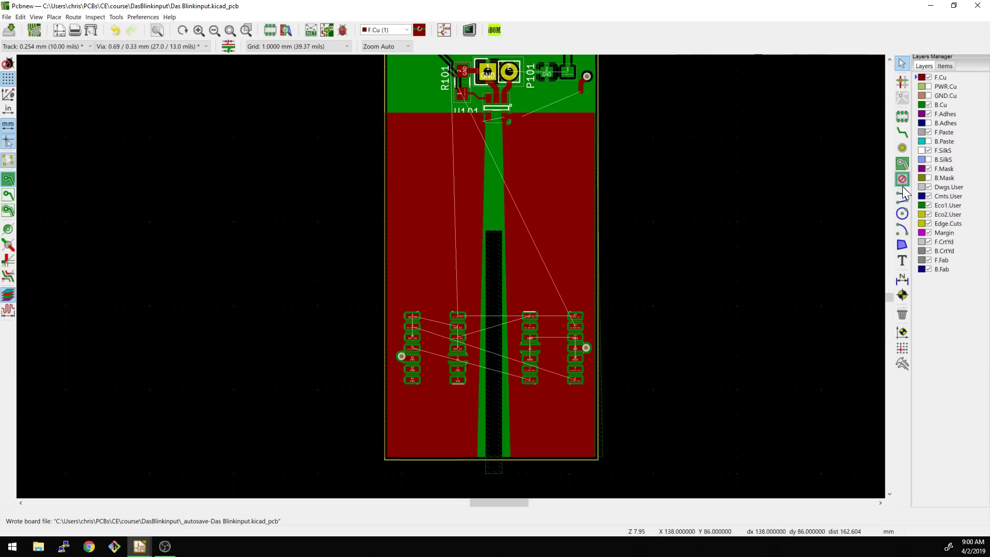
- Review the properties of the keepout area between the chips and accept them as they are
scroll(470, 334, "up", 1)
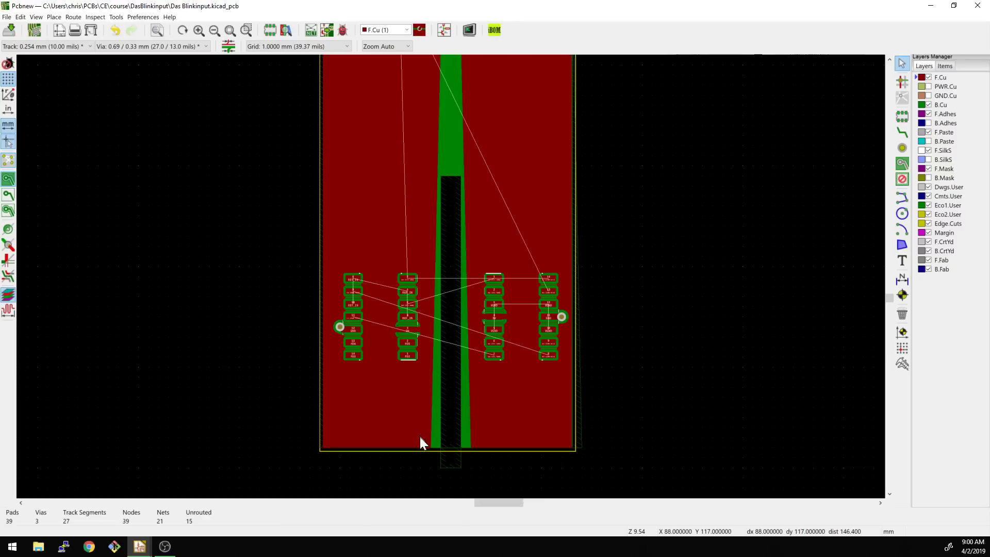
double_click(444, 459)
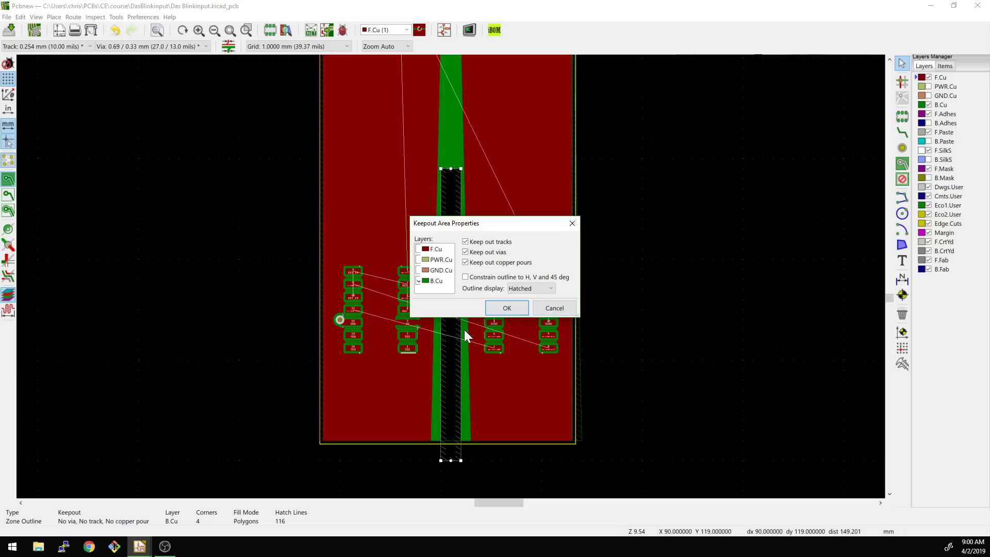
left_click(508, 308)
- Try routing an F.Cu track over the keepout from U202 pad 5 to U201 pad 1, and undo it
scroll(447, 294, "up", 4)
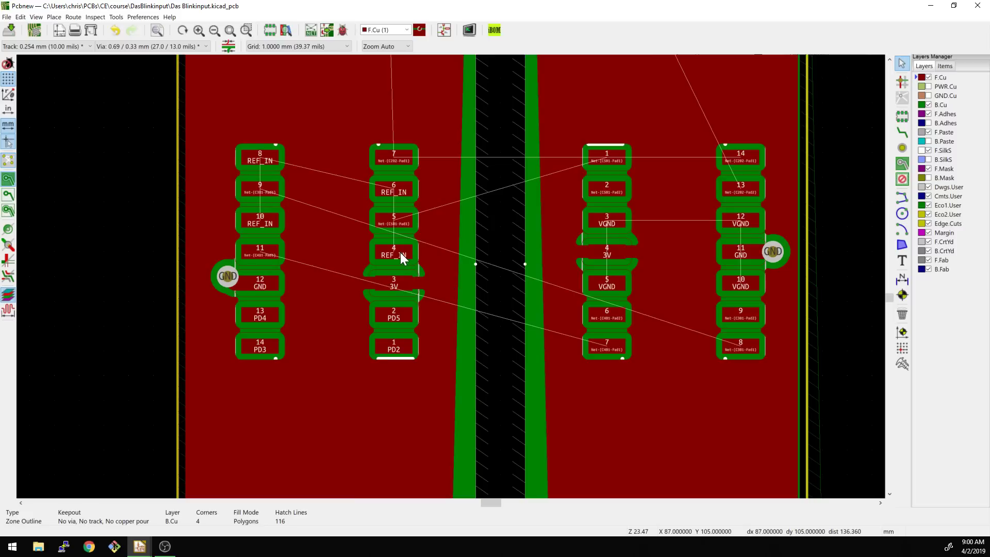
scroll(464, 268, "down", 1)
middle_click_drag(454, 284, 475, 330)
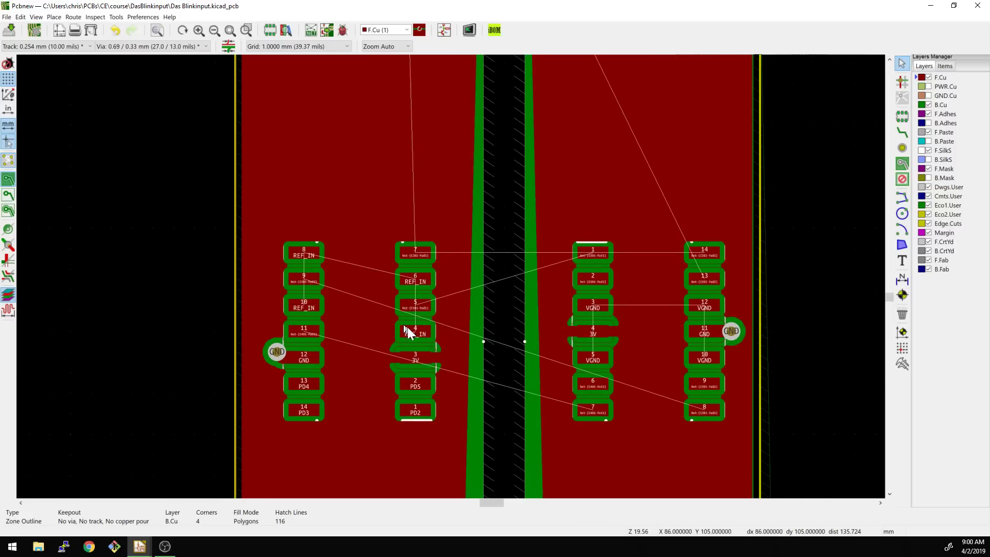
key("x")
left_click(415, 305)
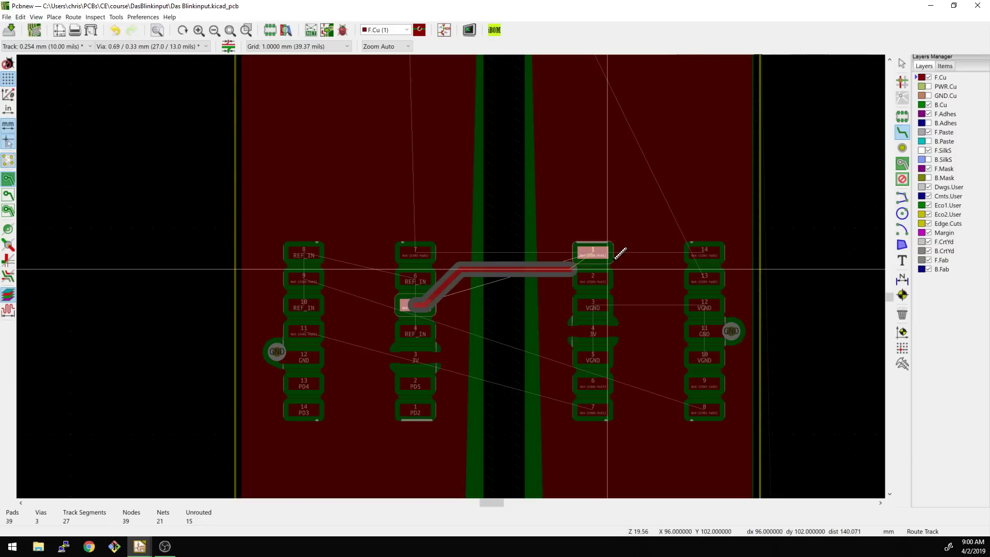
left_click(587, 248)
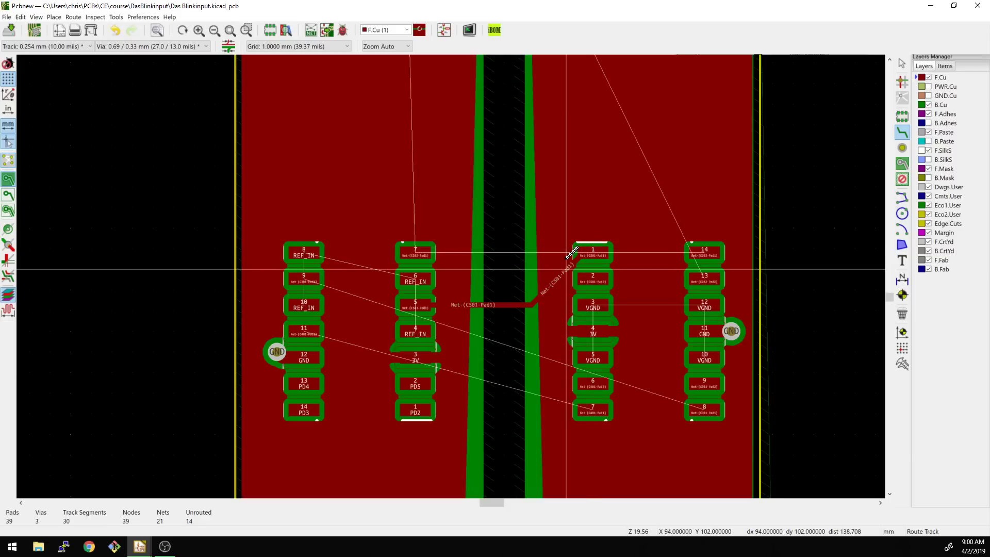
key("ctrl+z")
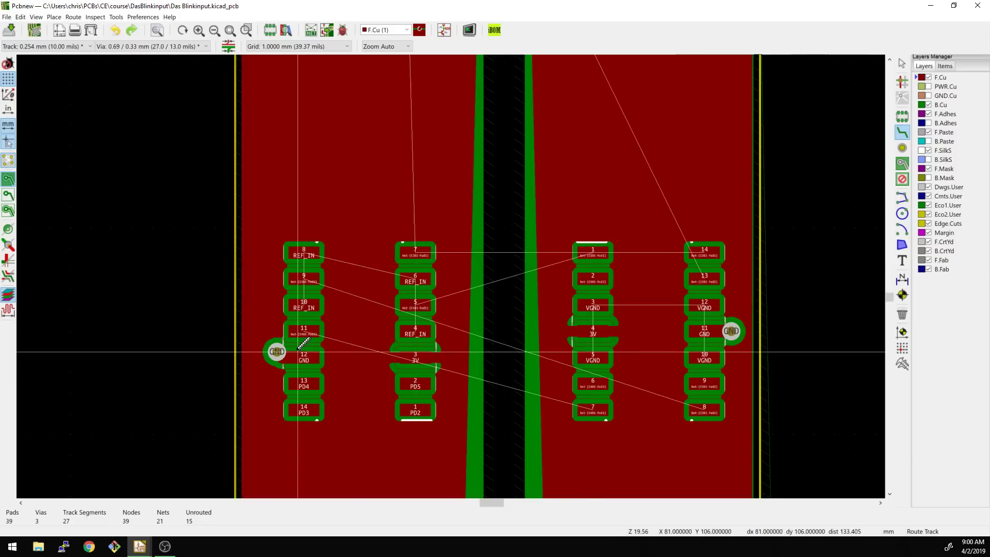
- Route REF_IN from U202 pad 8 to a via beside it and try a B.Cu track across the keepout
left_click(306, 251)
key("v")
left_click(320, 248)
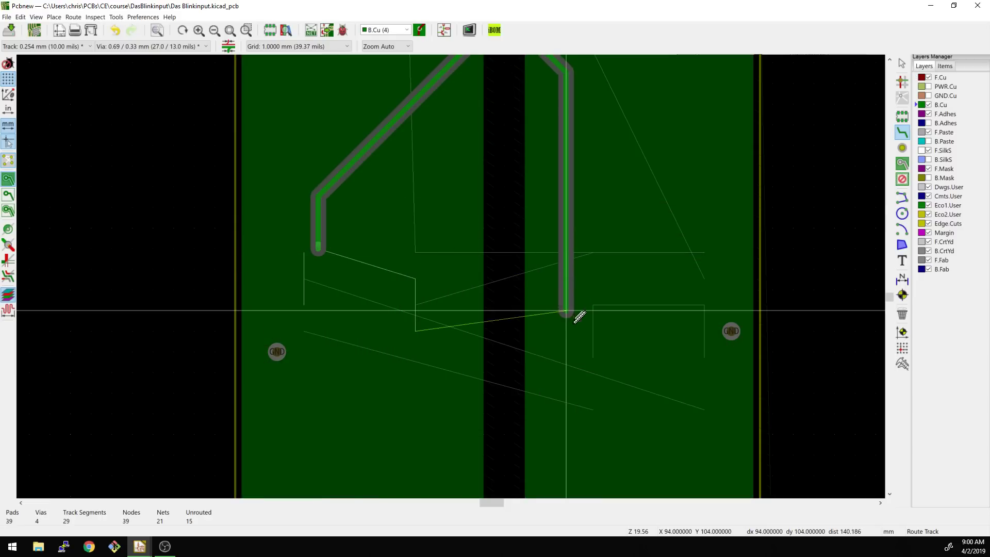
middle_click_drag(508, 342, 495, 411)
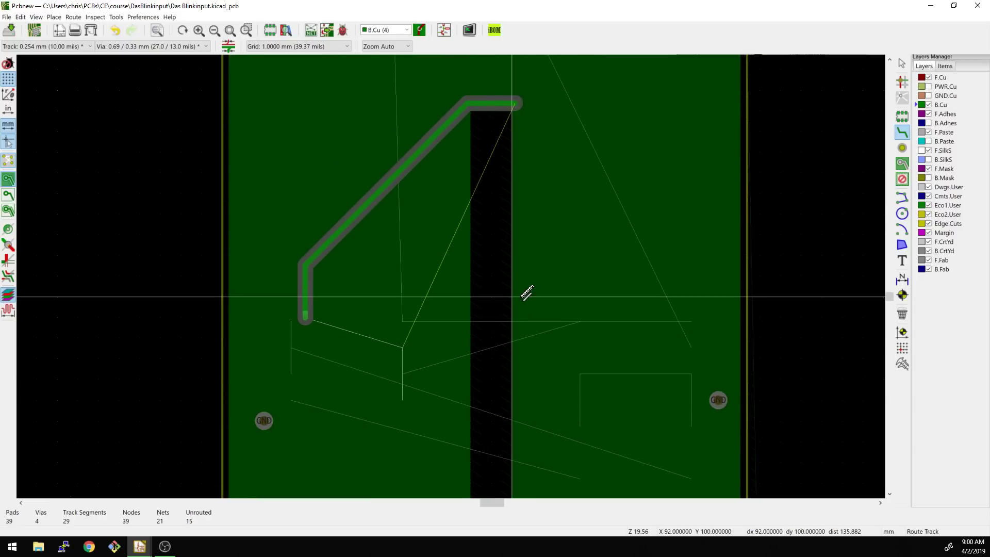
key("Escape")
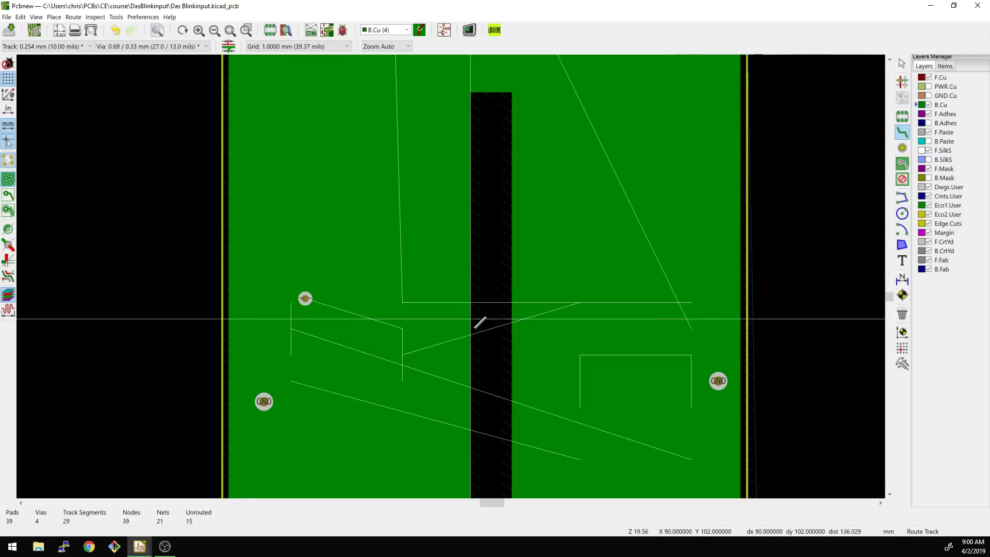
scroll(481, 323, "down", 1)
key("Escape")
- Leave the routing tool and enable the F.Cu layer for the keepout area between the two chips
middle_click_drag(446, 305, 454, 208)
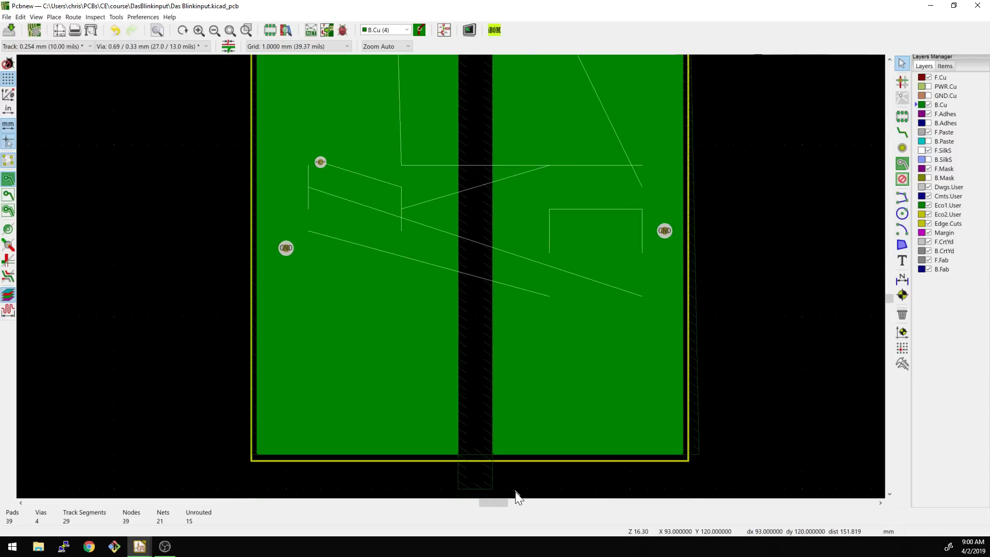
left_click(477, 469)
double_click(487, 465)
left_click(432, 248)
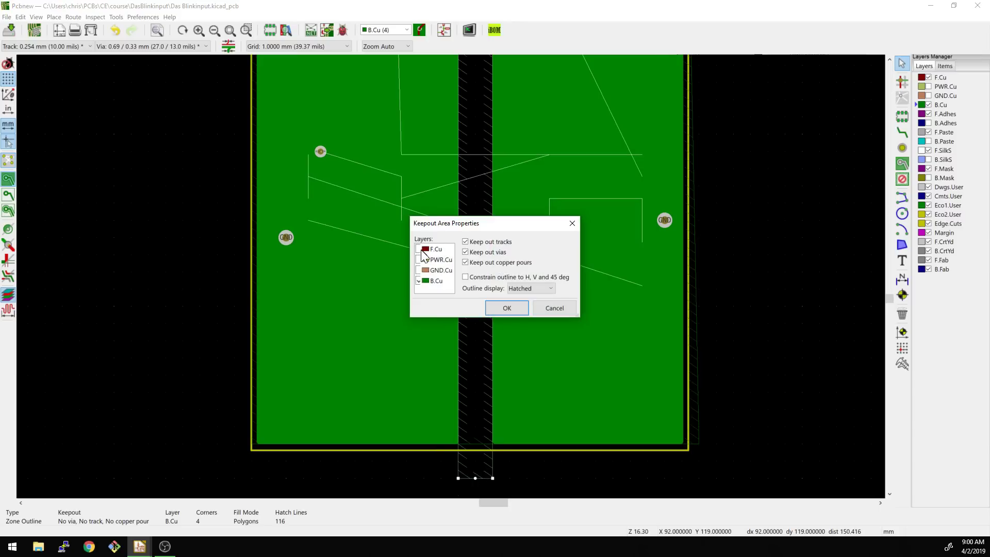
left_click(500, 310)
- Try routing an F.Cu track from U202 pad 5 past the keepout to U201 pad 1, and cancel it
key("Page_Up")
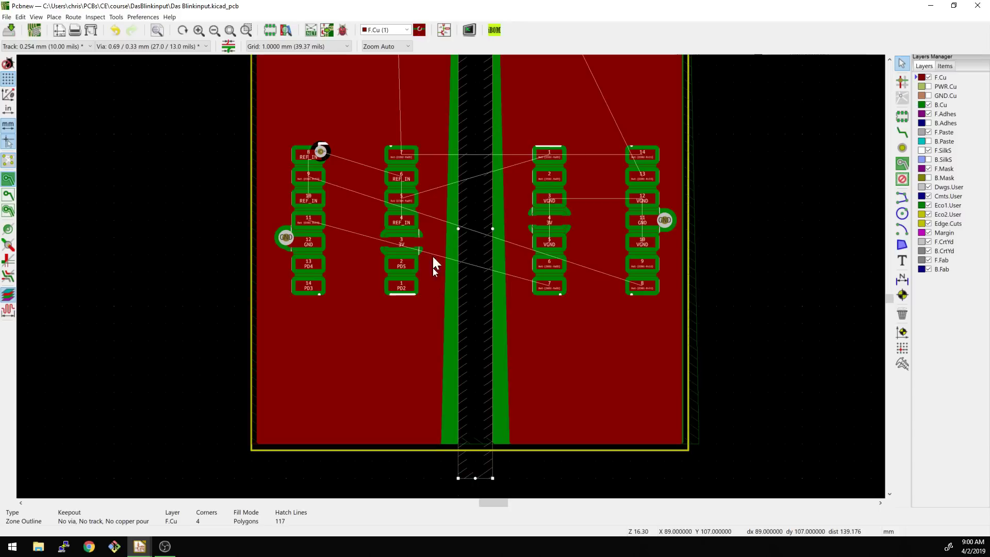
key("x")
left_click(403, 198)
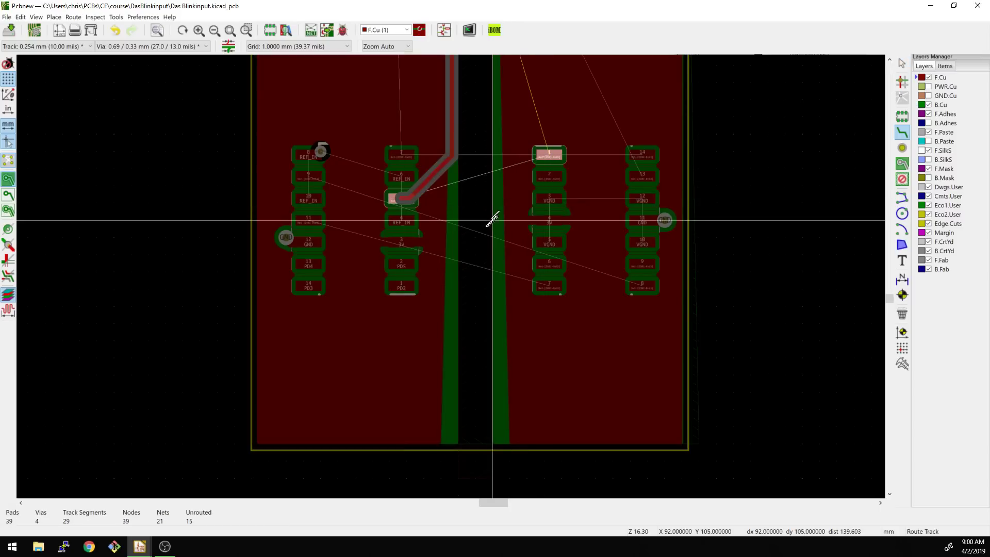
middle_click_drag(540, 190, 523, 251)
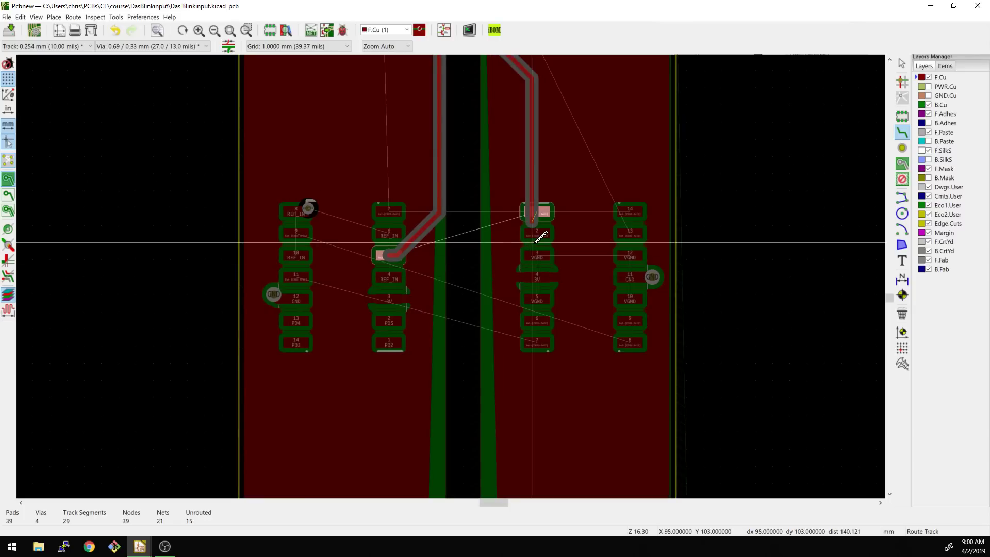
key("Escape")
- Examine the keepout strip between the chips and the front and back copper on both sides of it
scroll(389, 347, "down", 1)
middle_click_drag(453, 329, 538, 378)
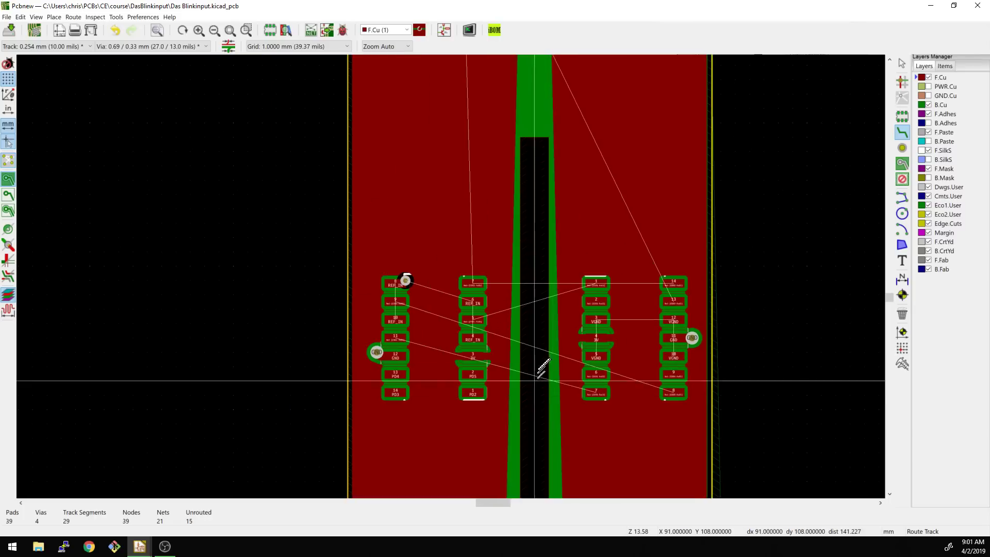
middle_click_drag(531, 338, 522, 261)
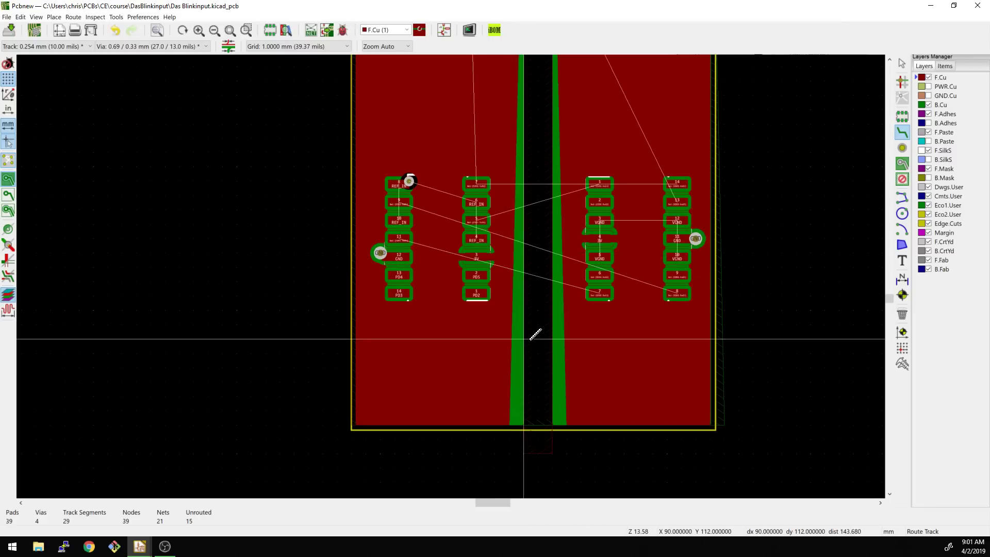
scroll(525, 329, "down", 1)
middle_click_drag(455, 265, 531, 339)
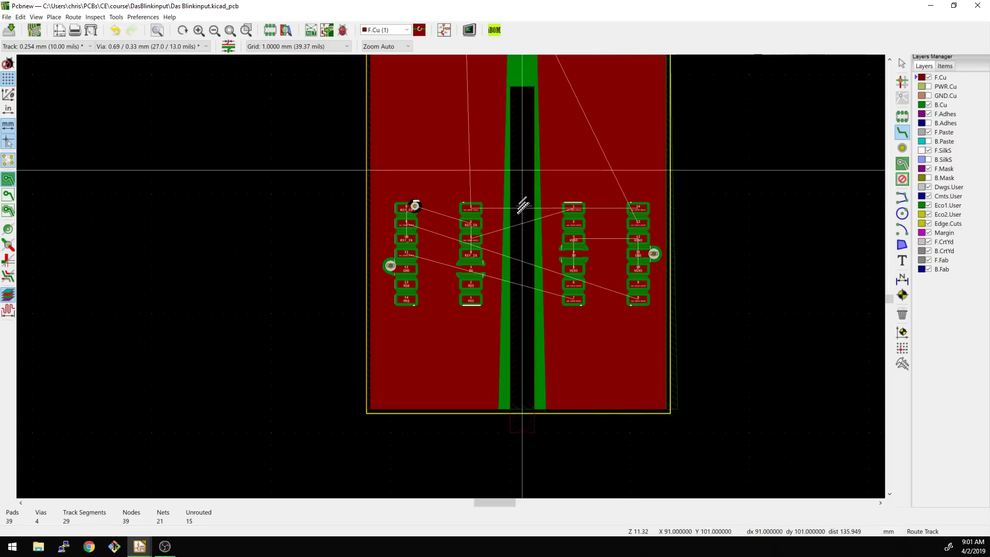
middle_click_drag(523, 338, 537, 375)
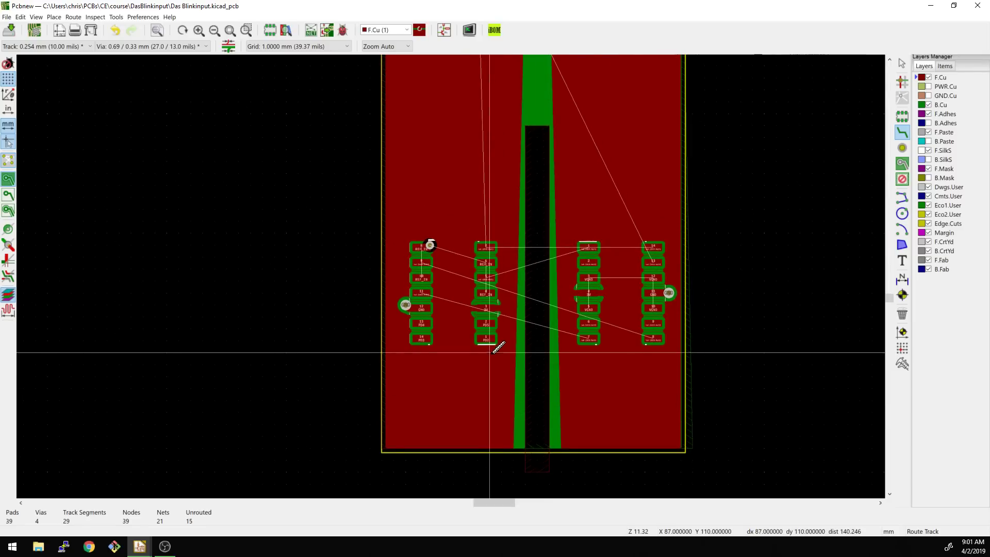
middle_click_drag(489, 350, 504, 375)
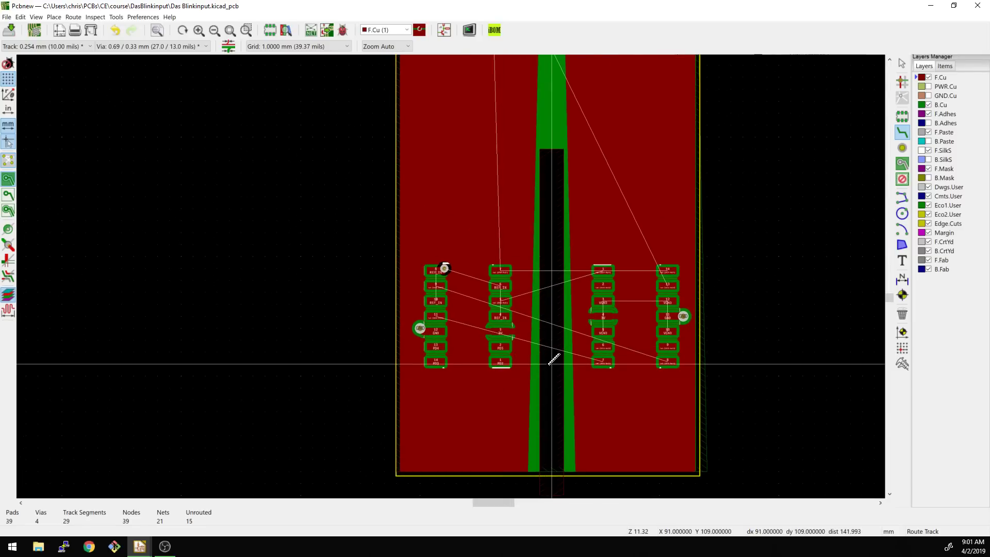
scroll(562, 366, "up", 2)
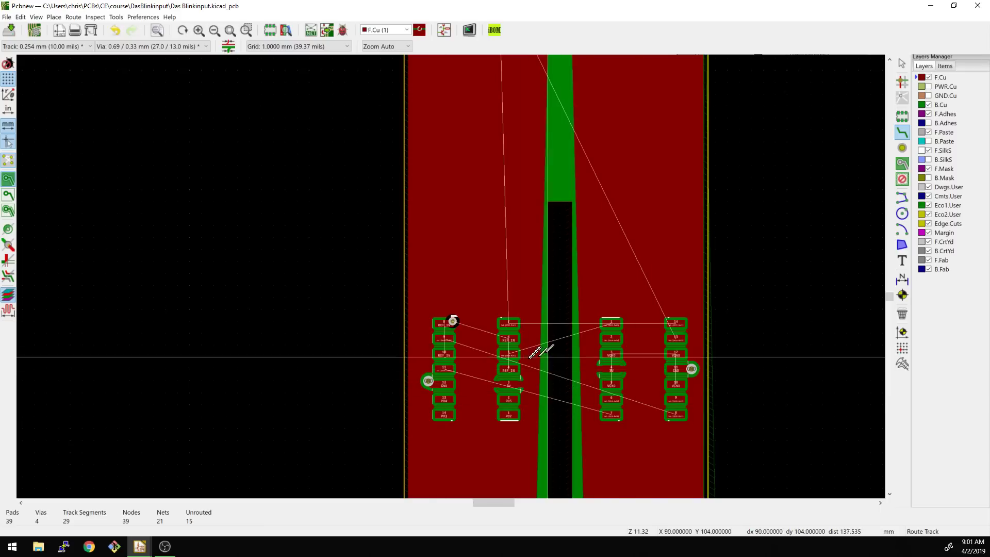